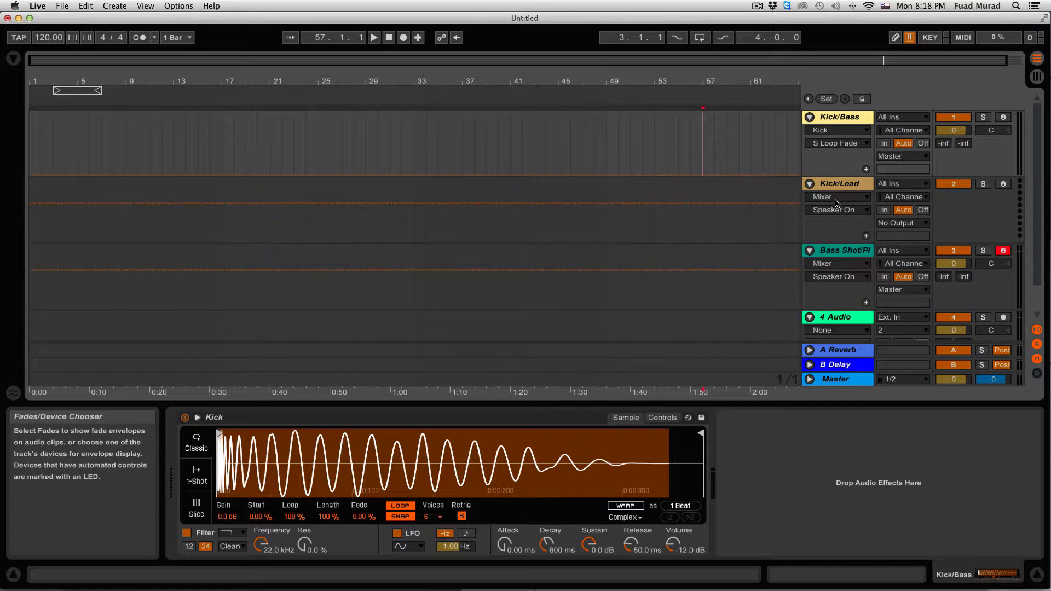
- Widen the track headers, then solo the Kick/Bass track and arm it for recording
{"action": "left_click_drag", "start_coordinate": [803, 238], "coordinate": [763, 237]}
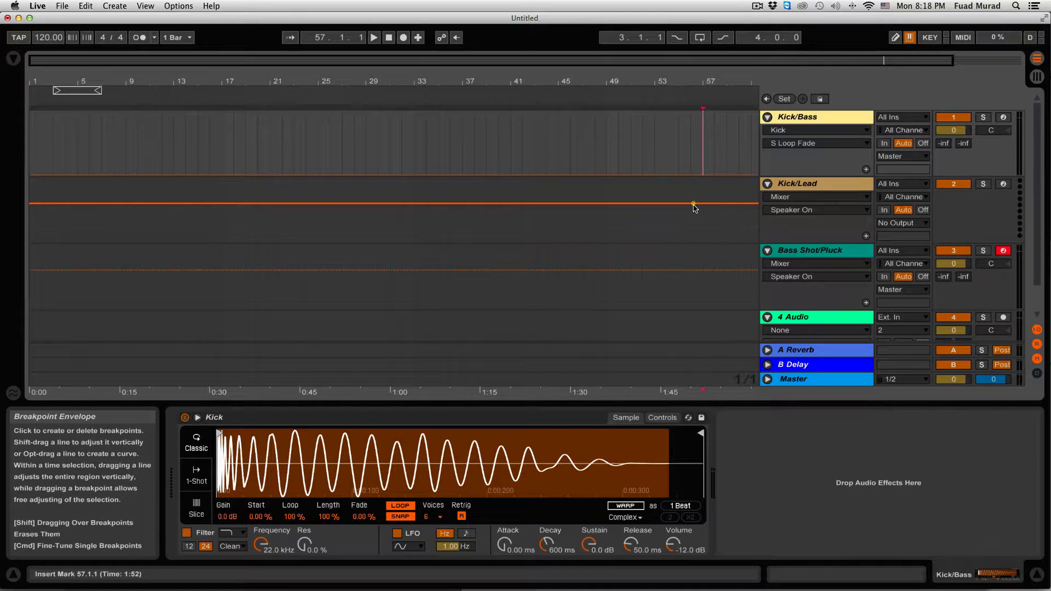
{"action": "left_click", "coordinate": [829, 119]}
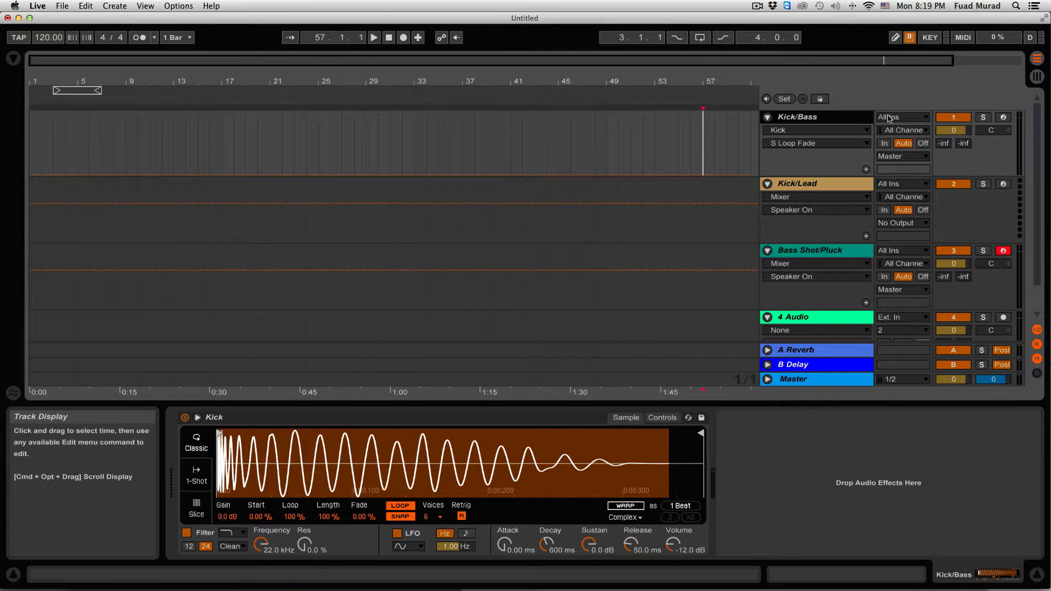
{"action": "left_click", "coordinate": [988, 119]}
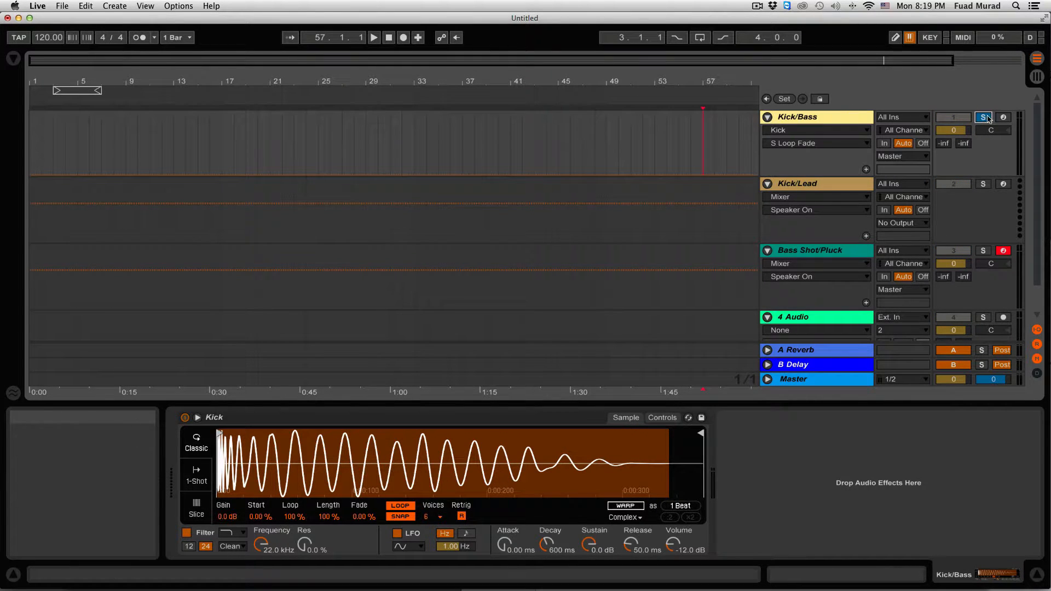
{"action": "left_click", "coordinate": [1004, 118]}
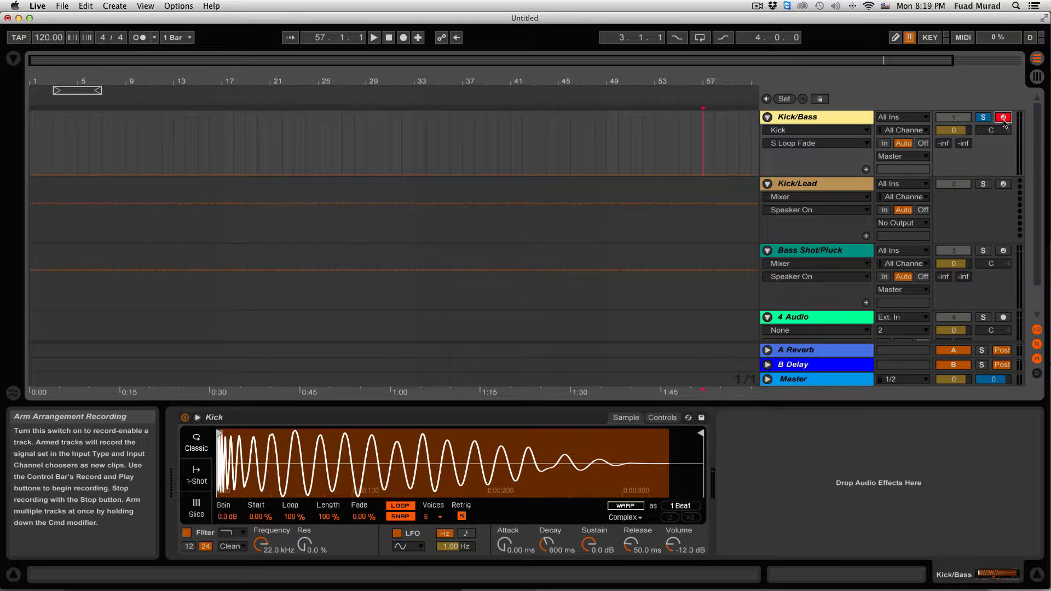
{"action": "key", "text": "a"}
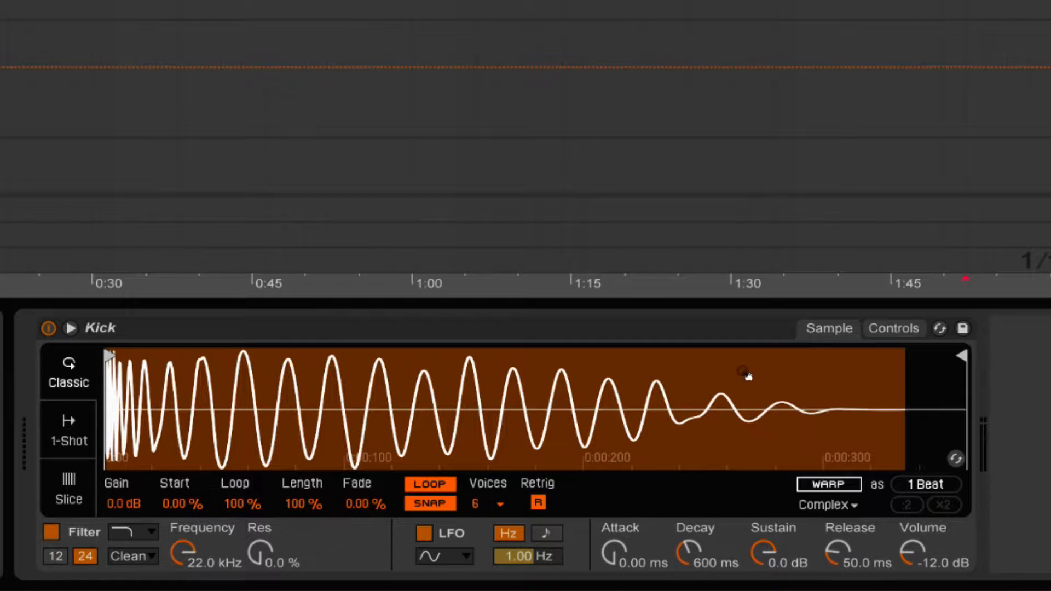
- Turn looping off and back on for the Kick sample to compare how it plays
{"action": "left_click", "coordinate": [438, 484]}
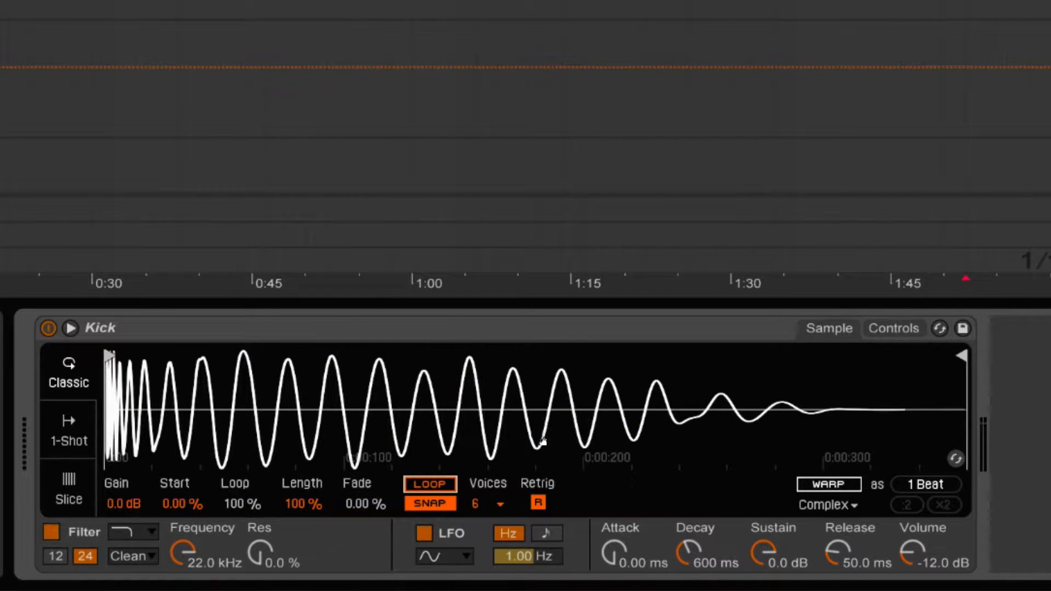
{"action": "left_click", "coordinate": [445, 484]}
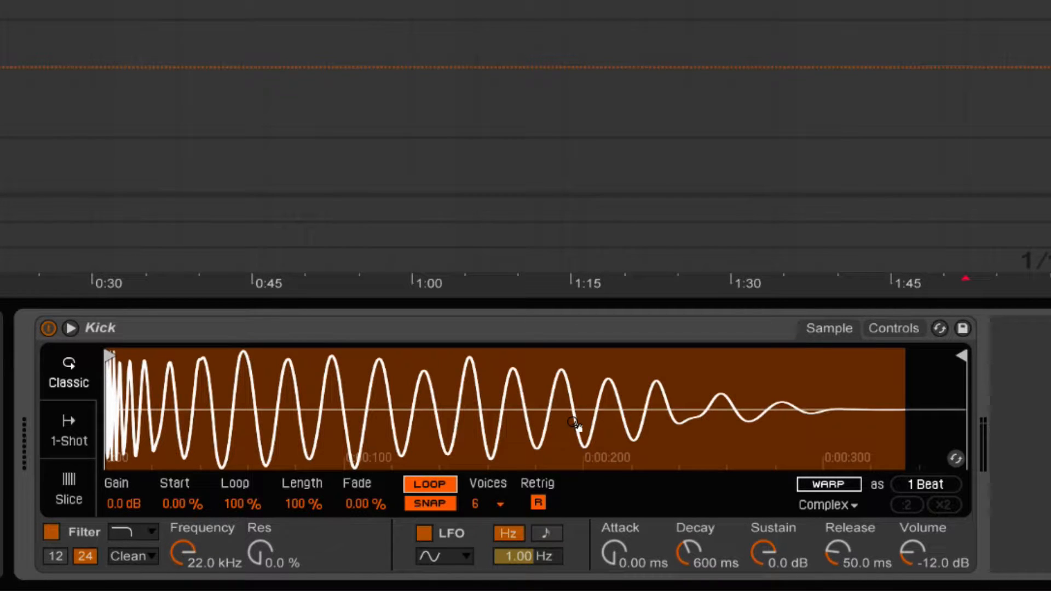
{"action": "key", "text": "a"}
- Shorten the Kick sample by moving its end point back so only the first few cycles loop
{"action": "left_click", "coordinate": [965, 356]}
{"action": "mouse_move", "coordinate": [966, 356]}
{"action": "left_mouse_down"}
{"action": "mouse_move", "coordinate": [674, 362]}
{"action": "mouse_move", "coordinate": [913, 379]}
{"action": "mouse_move", "coordinate": [687, 363]}
{"action": "mouse_move", "coordinate": [692, 376]}
{"action": "mouse_move", "coordinate": [954, 371]}
{"action": "mouse_move", "coordinate": [959, 355]}
{"action": "left_mouse_up"}
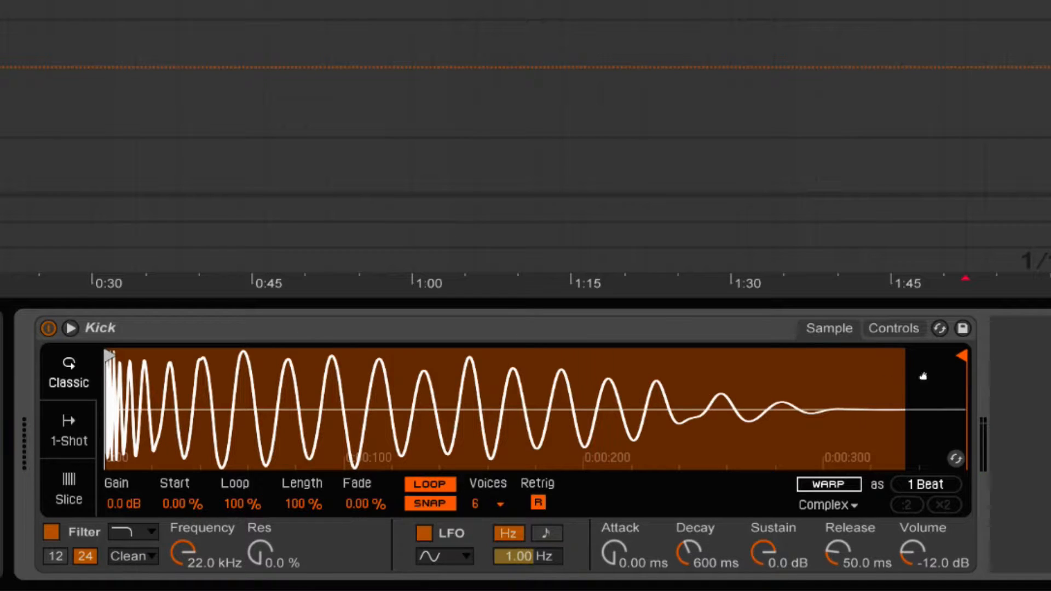
{"action": "left_click_drag", "start_coordinate": [955, 356], "coordinate": [145, 380]}
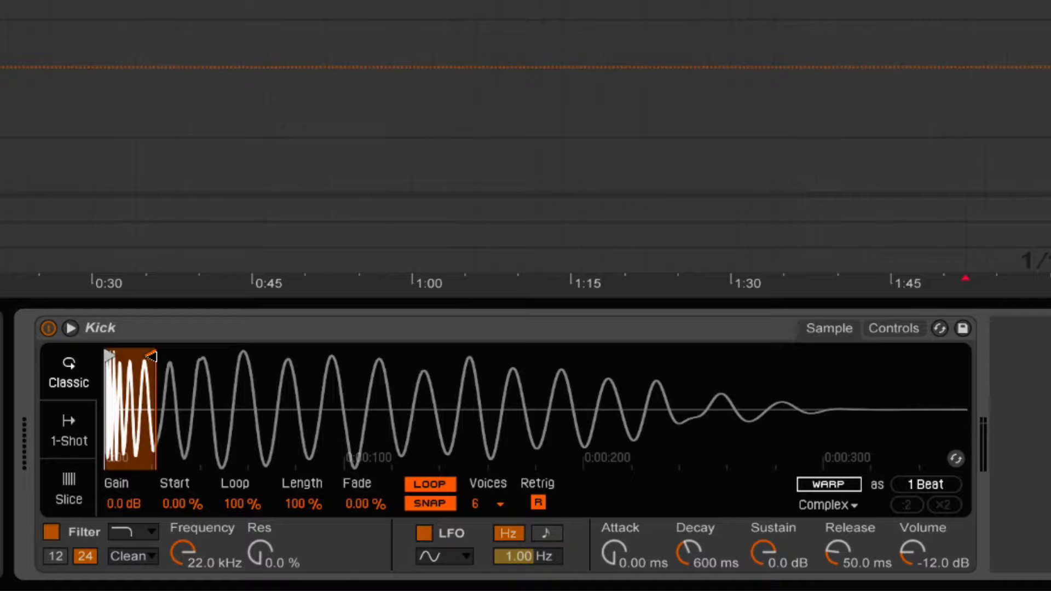
{"action": "mouse_move", "coordinate": [151, 357]}
{"action": "left_mouse_down"}
{"action": "mouse_move", "coordinate": [192, 357]}
{"action": "mouse_move", "coordinate": [127, 361]}
{"action": "mouse_move", "coordinate": [150, 364]}
{"action": "mouse_move", "coordinate": [139, 365]}
{"action": "left_mouse_up"}
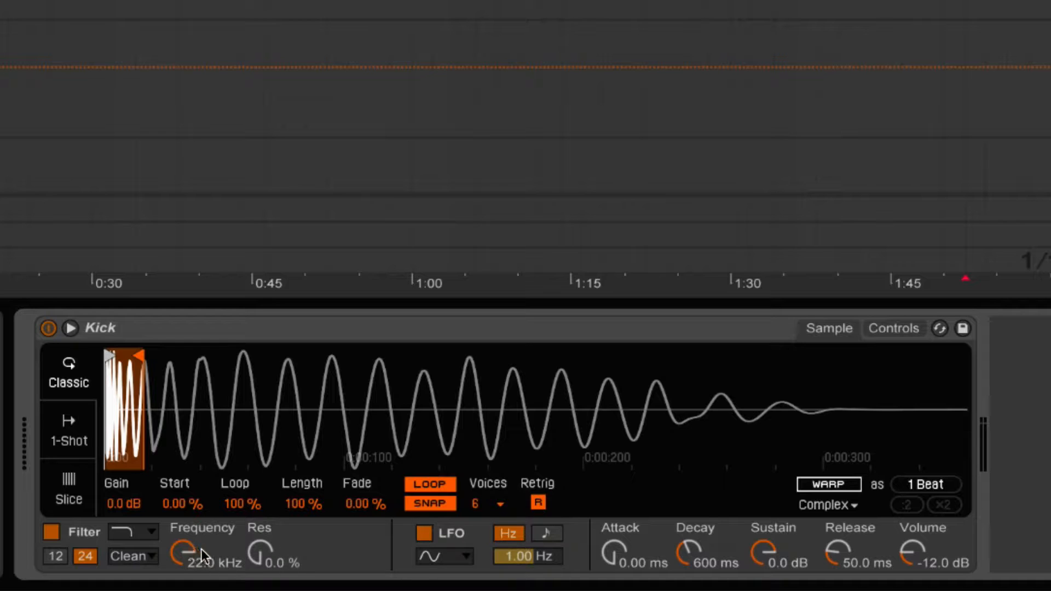
- Try lowering the Kick's filter frequency, return it to 22.0 kHz and start playback
{"action": "mouse_move", "coordinate": [202, 549]}
{"action": "left_mouse_down"}
{"action": "mouse_move", "coordinate": [202, 589]}
{"action": "mouse_move", "coordinate": [202, 548]}
{"action": "mouse_move", "coordinate": [202, 557]}
{"action": "left_mouse_up"}
{"action": "mouse_move", "coordinate": [185, 556]}
{"action": "left_mouse_down"}
{"action": "mouse_move", "coordinate": [183, 590]}
{"action": "mouse_move", "coordinate": [184, 548]}
{"action": "left_mouse_up"}
{"action": "key", "text": "space"}
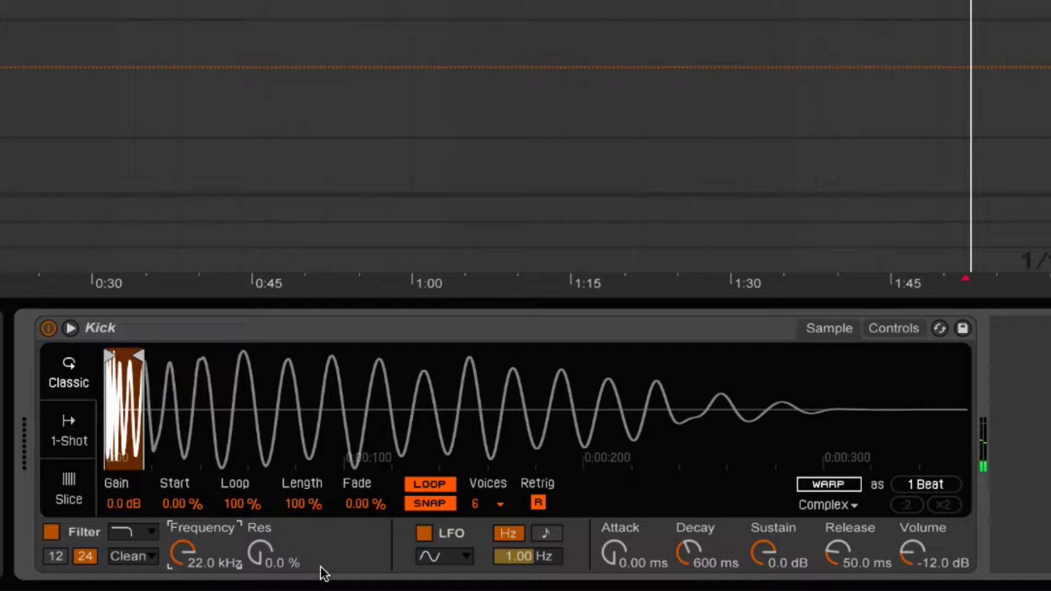
- Set the Kick's LFO to 24.2 % volume, 11.8 % pitch and 24.0 filter modulation at a 2.79 Hz rate
{"action": "left_click", "coordinate": [469, 530]}
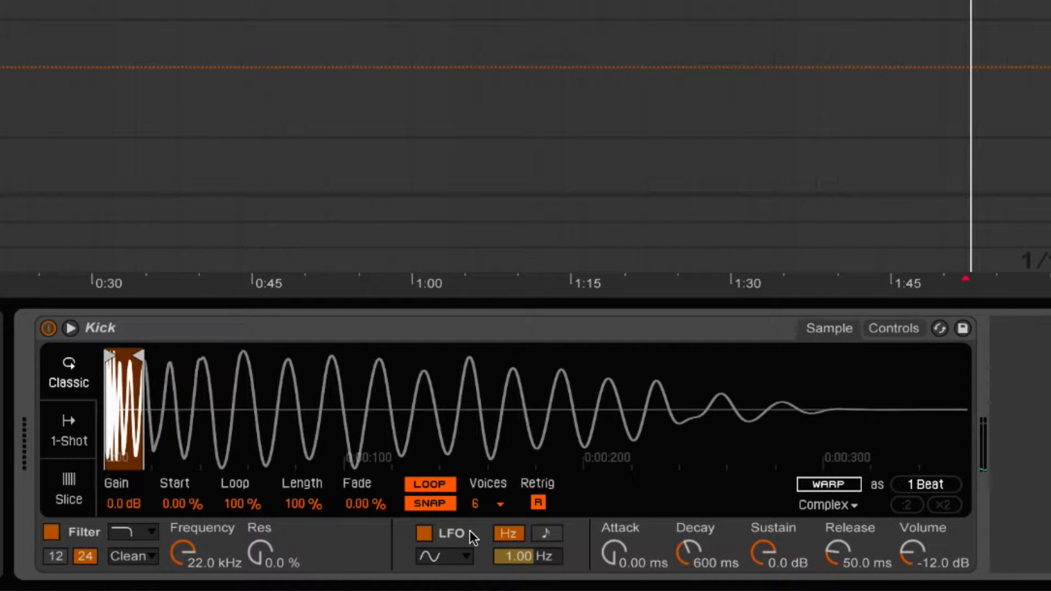
{"action": "left_click", "coordinate": [892, 328]}
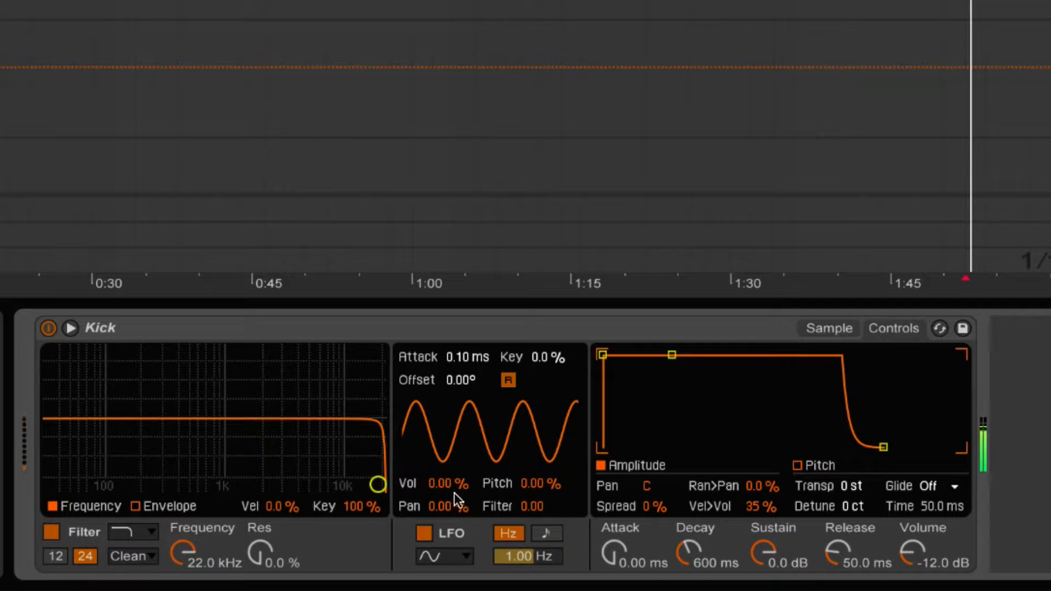
{"action": "mouse_move", "coordinate": [455, 488]}
{"action": "left_mouse_down"}
{"action": "mouse_move", "coordinate": [457, 465]}
{"action": "mouse_move", "coordinate": [478, 494]}
{"action": "mouse_move", "coordinate": [447, 493]}
{"action": "mouse_move", "coordinate": [448, 502]}
{"action": "left_mouse_up"}
{"action": "left_click_drag", "start_coordinate": [539, 483], "coordinate": [539, 476]}
{"action": "mouse_move", "coordinate": [527, 556]}
{"action": "left_mouse_down"}
{"action": "mouse_move", "coordinate": [526, 525]}
{"action": "mouse_move", "coordinate": [531, 586]}
{"action": "mouse_move", "coordinate": [531, 574]}
{"action": "left_mouse_up"}
{"action": "left_click_drag", "start_coordinate": [534, 507], "coordinate": [534, 490]}
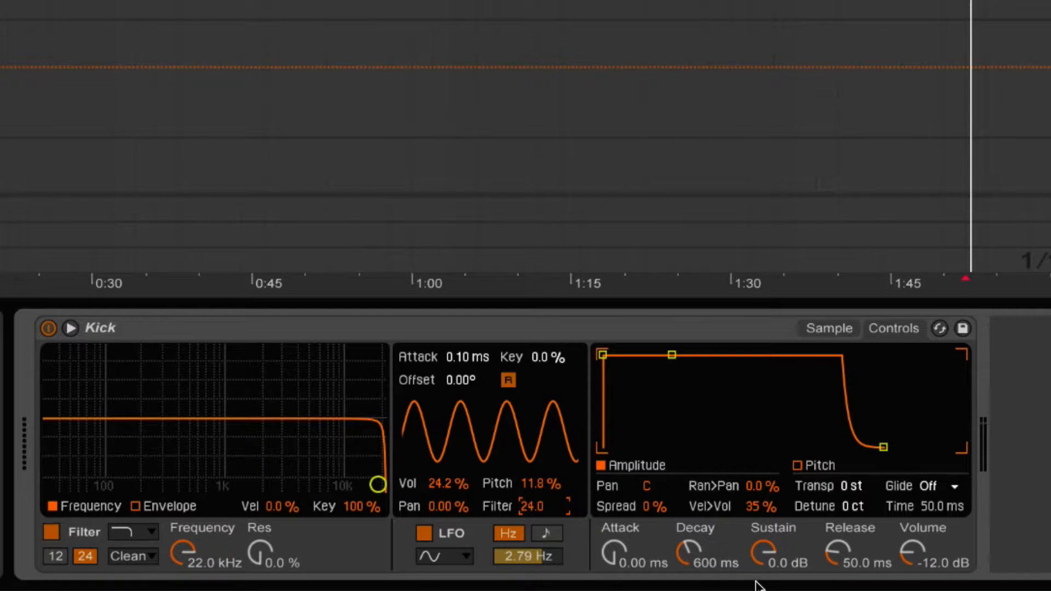
- Try the Kick's sustain at -inf dB, restore it to 0.0 dB, and switch off the LFO
{"action": "mouse_move", "coordinate": [777, 565]}
{"action": "left_mouse_down"}
{"action": "mouse_move", "coordinate": [779, 577]}
{"action": "mouse_move", "coordinate": [779, 556]}
{"action": "left_mouse_up"}
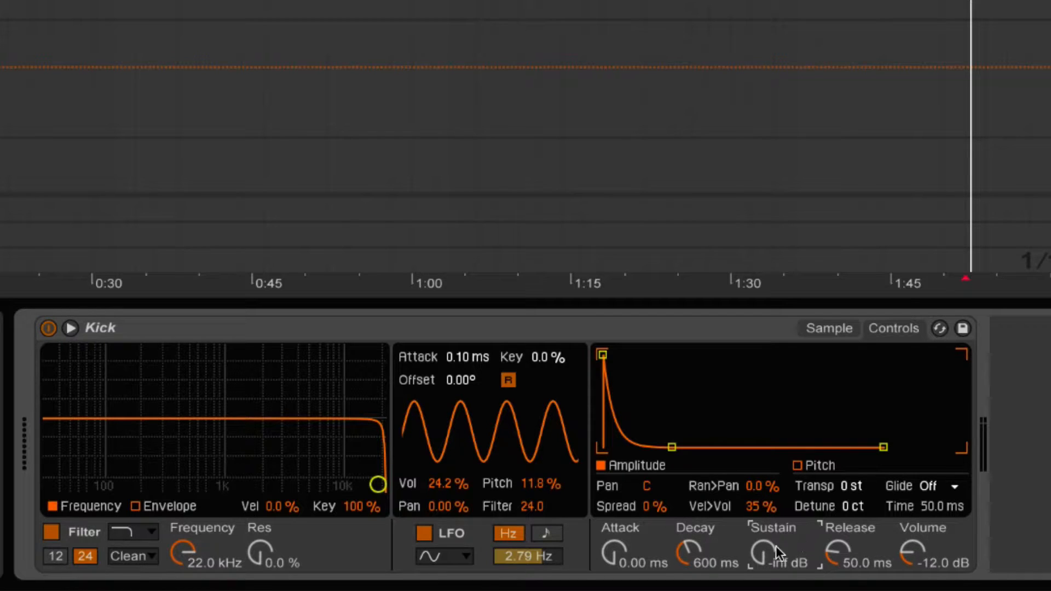
{"action": "left_click_drag", "start_coordinate": [776, 546], "coordinate": [776, 493]}
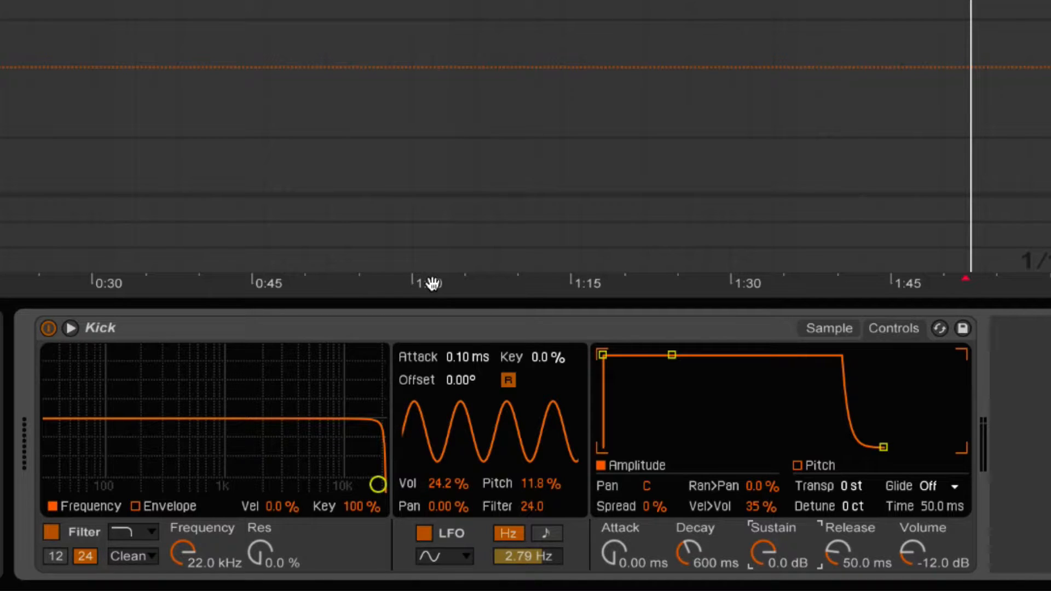
{"action": "left_click", "coordinate": [425, 534]}
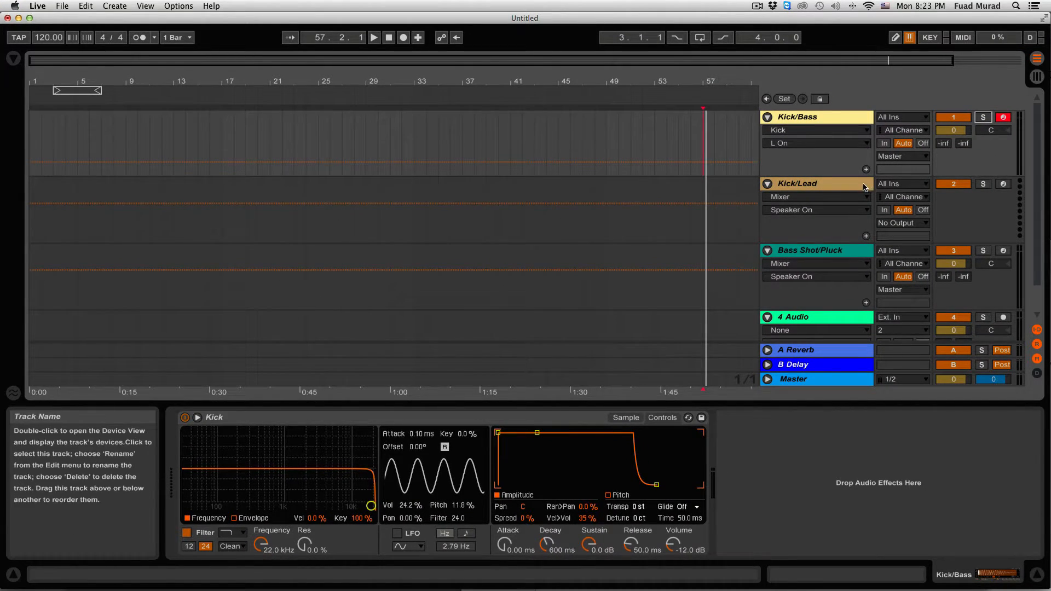
- On the Kick/Lead track, turn on looping for VEH4 Kick 051 and shorten the sample to its very first cycles
{"action": "left_click", "coordinate": [863, 185]}
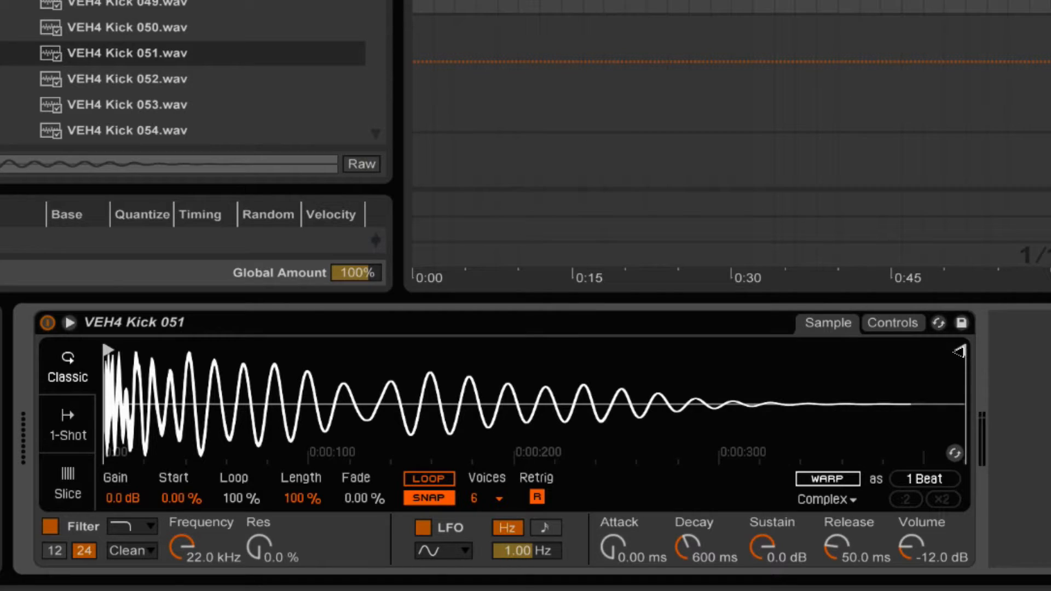
{"action": "mouse_move", "coordinate": [959, 352]}
{"action": "left_mouse_down"}
{"action": "mouse_move", "coordinate": [270, 350]}
{"action": "mouse_move", "coordinate": [852, 350]}
{"action": "mouse_move", "coordinate": [382, 379]}
{"action": "mouse_move", "coordinate": [1006, 357]}
{"action": "left_mouse_up"}
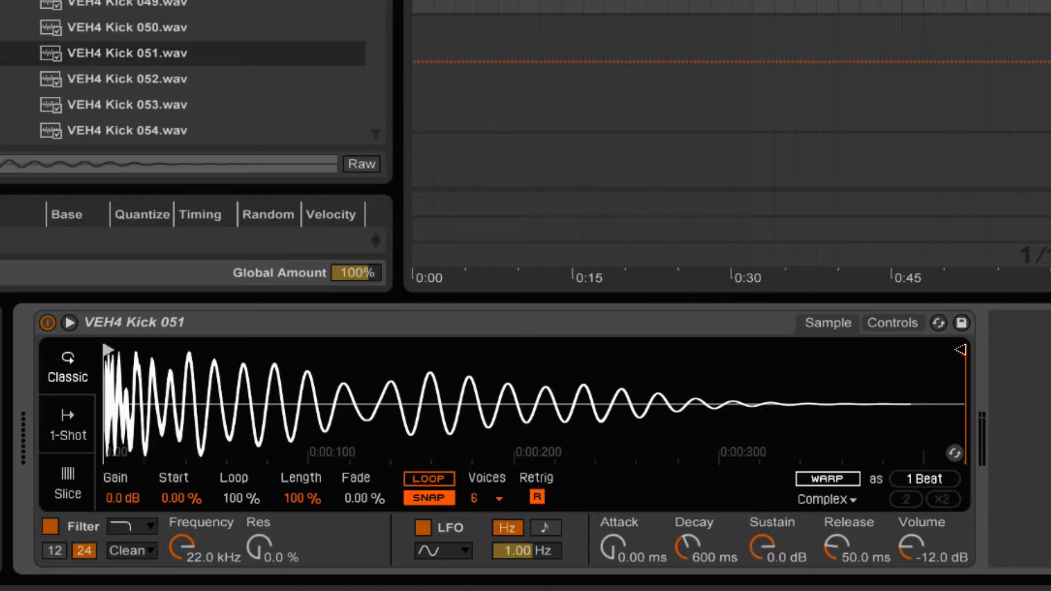
{"action": "mouse_move", "coordinate": [957, 344]}
{"action": "left_mouse_down"}
{"action": "mouse_move", "coordinate": [192, 349]}
{"action": "mouse_move", "coordinate": [963, 350]}
{"action": "left_mouse_up"}
{"action": "left_click", "coordinate": [444, 480]}
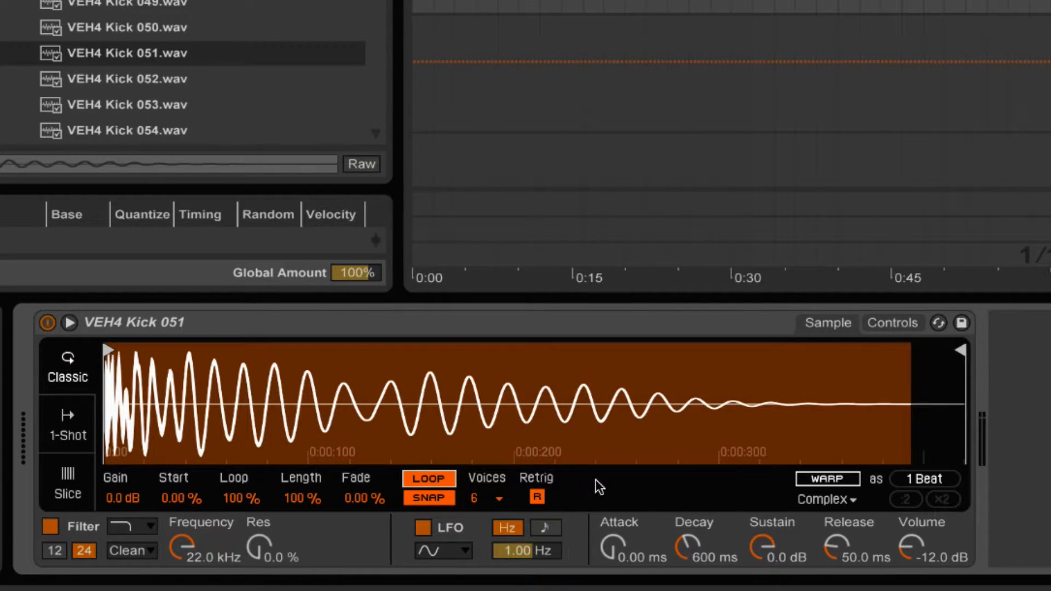
{"action": "mouse_move", "coordinate": [961, 352]}
{"action": "left_mouse_down"}
{"action": "mouse_move", "coordinate": [516, 383]}
{"action": "mouse_move", "coordinate": [990, 371]}
{"action": "mouse_move", "coordinate": [933, 361]}
{"action": "mouse_move", "coordinate": [435, 384]}
{"action": "mouse_move", "coordinate": [297, 408]}
{"action": "mouse_move", "coordinate": [114, 412]}
{"action": "left_mouse_up"}
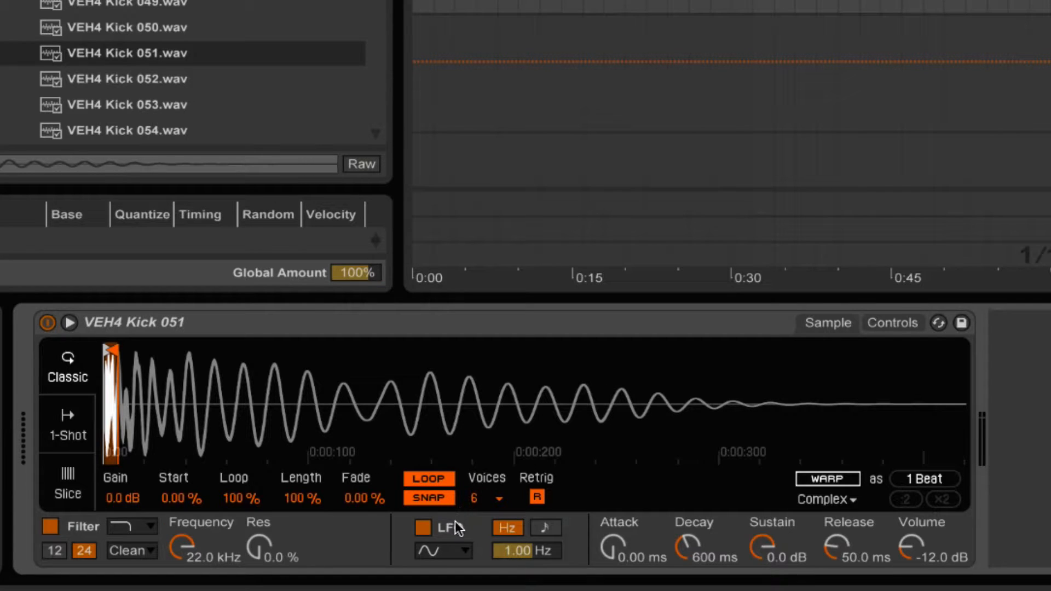
- Set the VEH4 Kick 051 LFO to 13.5 % pitch, 10.5 filter and 27.3 % pan modulation at a 7.12 Hz rate
{"action": "left_click", "coordinate": [903, 322]}
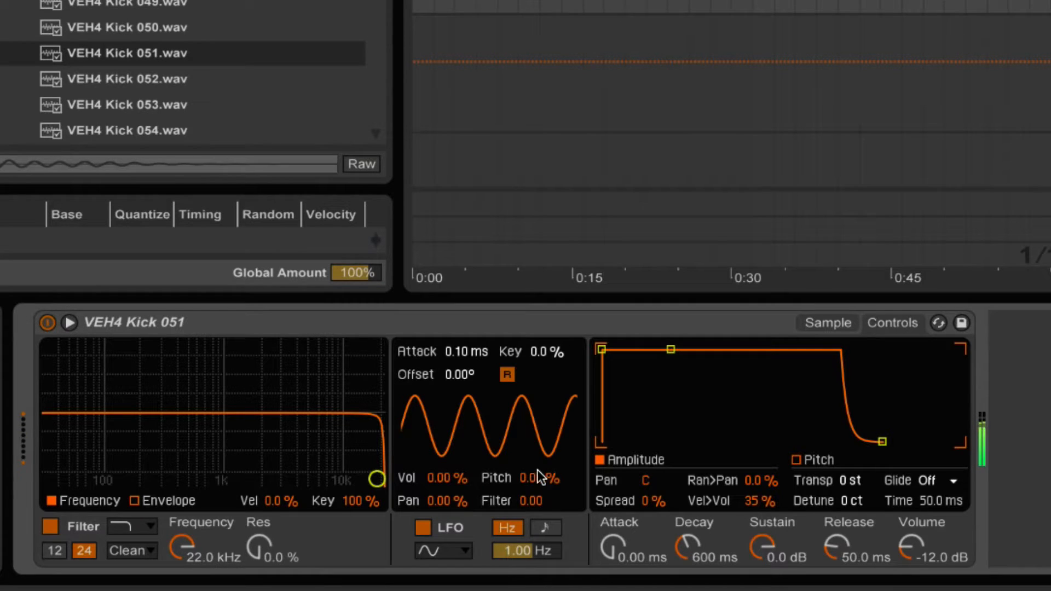
{"action": "left_click_drag", "start_coordinate": [537, 475], "coordinate": [537, 457]}
{"action": "left_click_drag", "start_coordinate": [541, 543], "coordinate": [541, 515]}
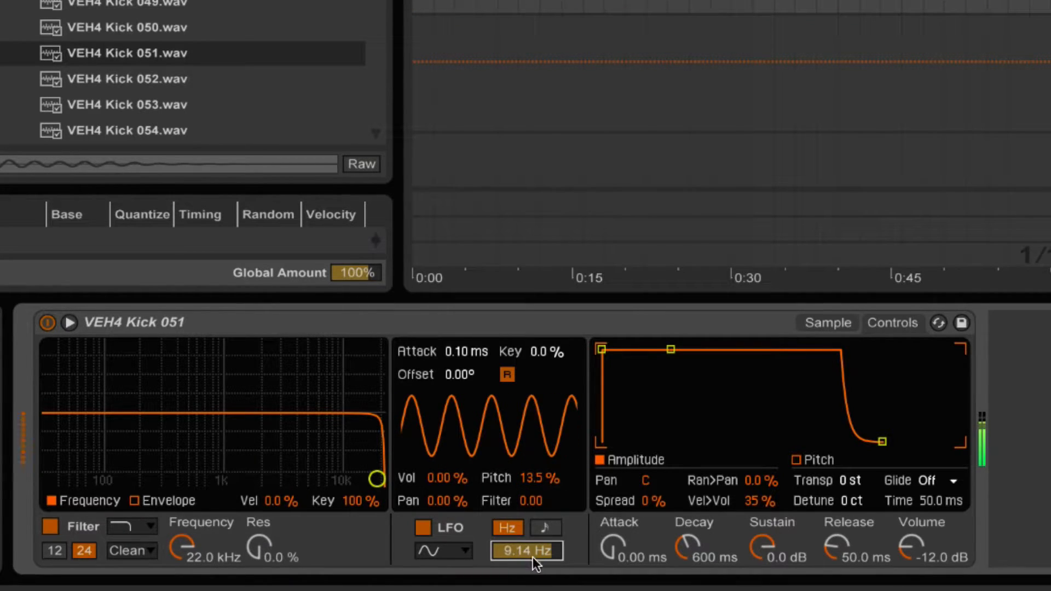
{"action": "left_click_drag", "start_coordinate": [485, 552], "coordinate": [485, 568]}
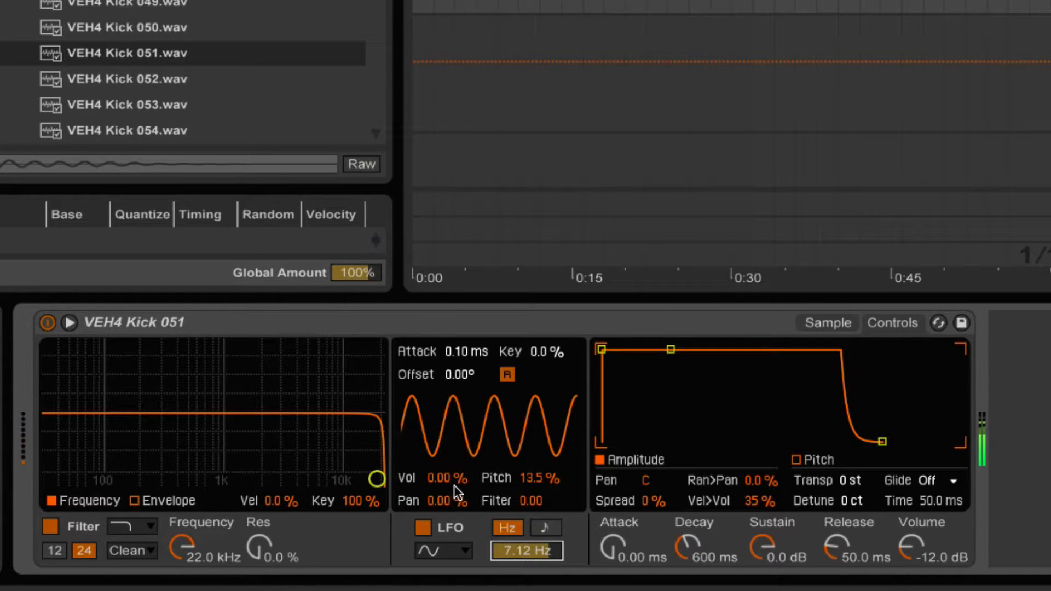
{"action": "mouse_move", "coordinate": [450, 478]}
{"action": "left_mouse_down"}
{"action": "mouse_move", "coordinate": [450, 457]}
{"action": "mouse_move", "coordinate": [450, 482]}
{"action": "left_mouse_up"}
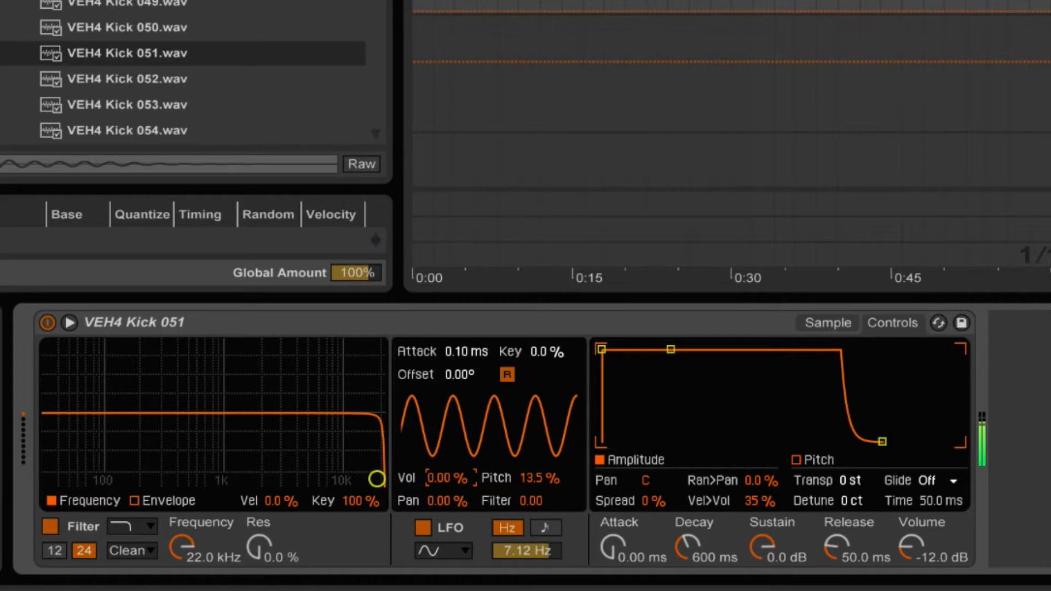
{"action": "left_click_drag", "start_coordinate": [530, 498], "coordinate": [530, 486]}
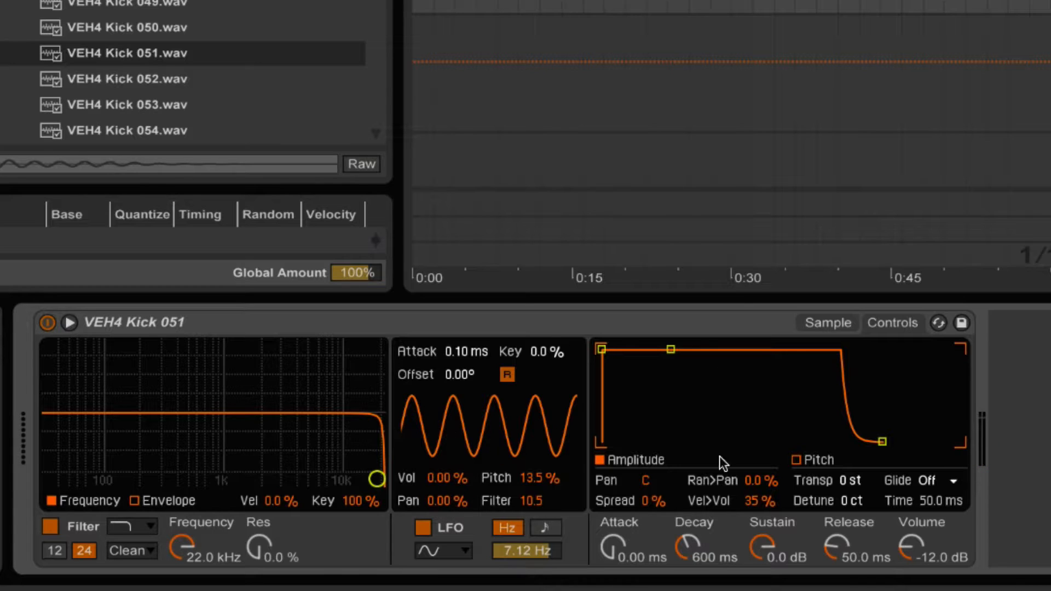
{"action": "left_click_drag", "start_coordinate": [440, 498], "coordinate": [440, 484]}
- Transpose VEH4 Kick 051 by +12 st and set its filter resonance to 30 %
{"action": "left_click_drag", "start_coordinate": [862, 485], "coordinate": [862, 463]}
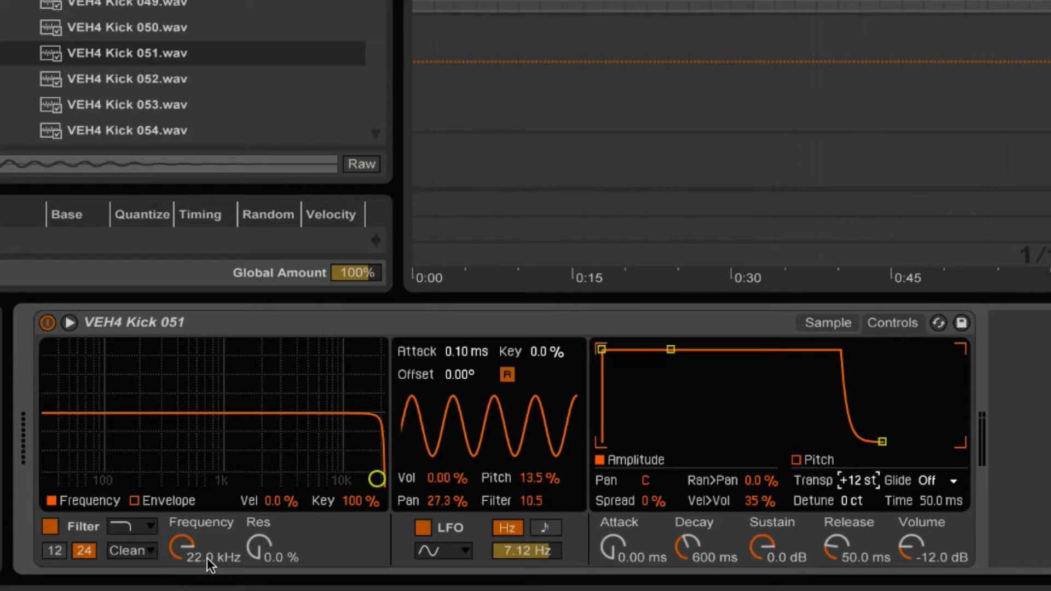
{"action": "left_click_drag", "start_coordinate": [198, 543], "coordinate": [251, 537]}
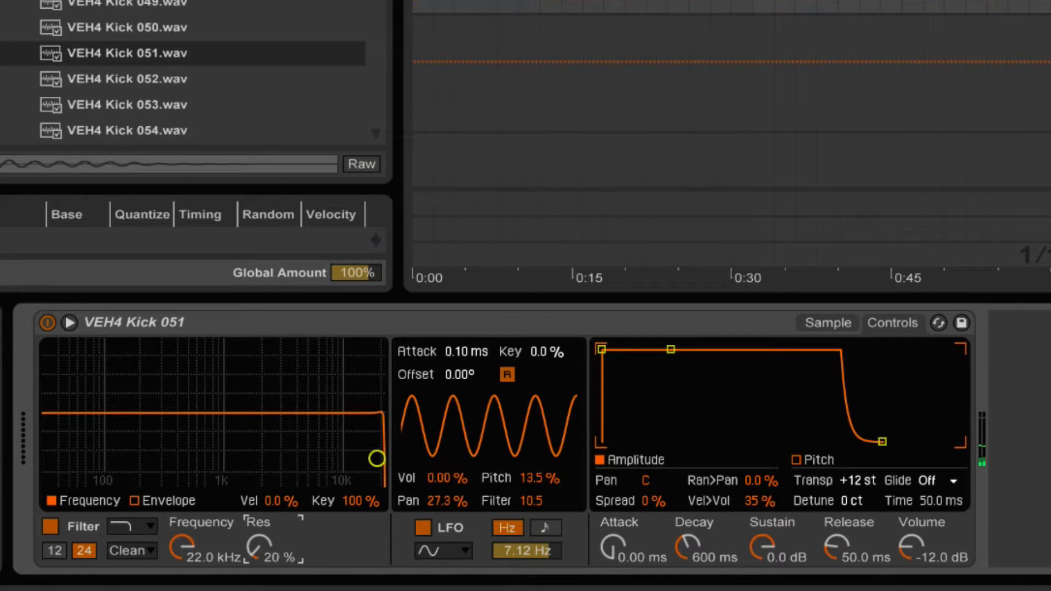
{"action": "mouse_move", "coordinate": [377, 458]}
{"action": "left_mouse_down"}
{"action": "mouse_move", "coordinate": [376, 446]}
{"action": "mouse_move", "coordinate": [269, 446]}
{"action": "mouse_move", "coordinate": [377, 448]}
{"action": "left_mouse_up"}
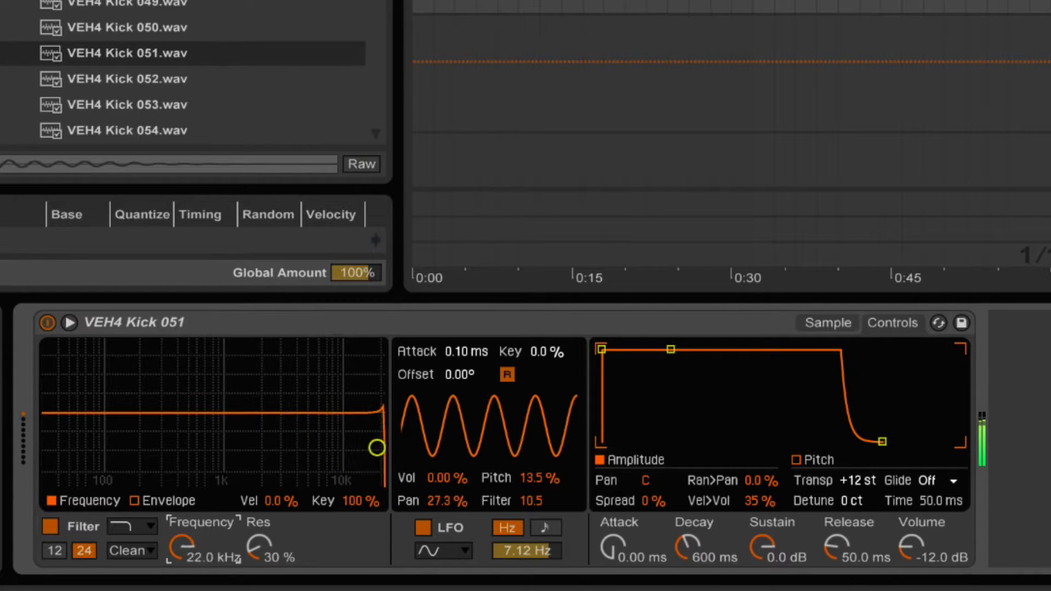
{"action": "mouse_move", "coordinate": [192, 551]}
{"action": "left_mouse_down"}
{"action": "mouse_move", "coordinate": [192, 589]}
{"action": "mouse_move", "coordinate": [191, 553]}
{"action": "left_mouse_up"}
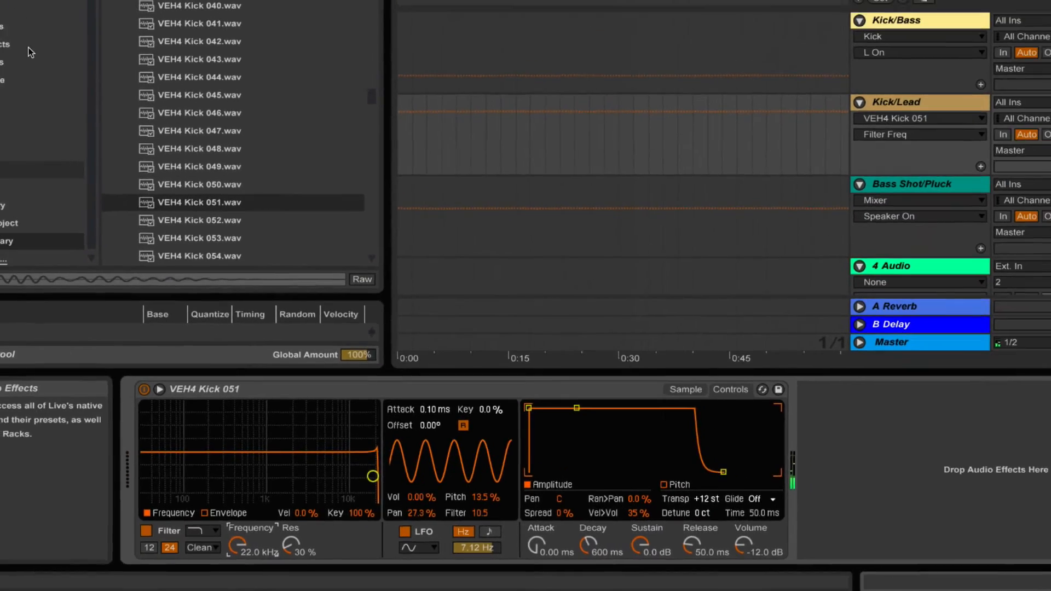
- Add Reverb and Ping Pong Delay to the Kick/Lead track, setting the delay to beat division 2, 30 % feedback and 30 % dry/wet
{"action": "left_click", "coordinate": [28, 47]}
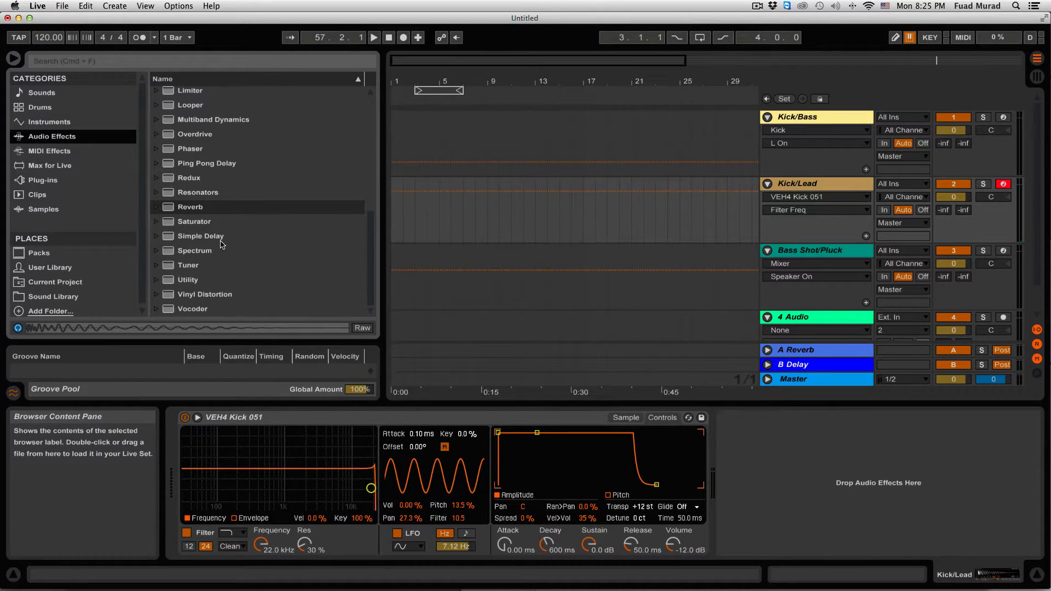
{"action": "double_click", "coordinate": [170, 208]}
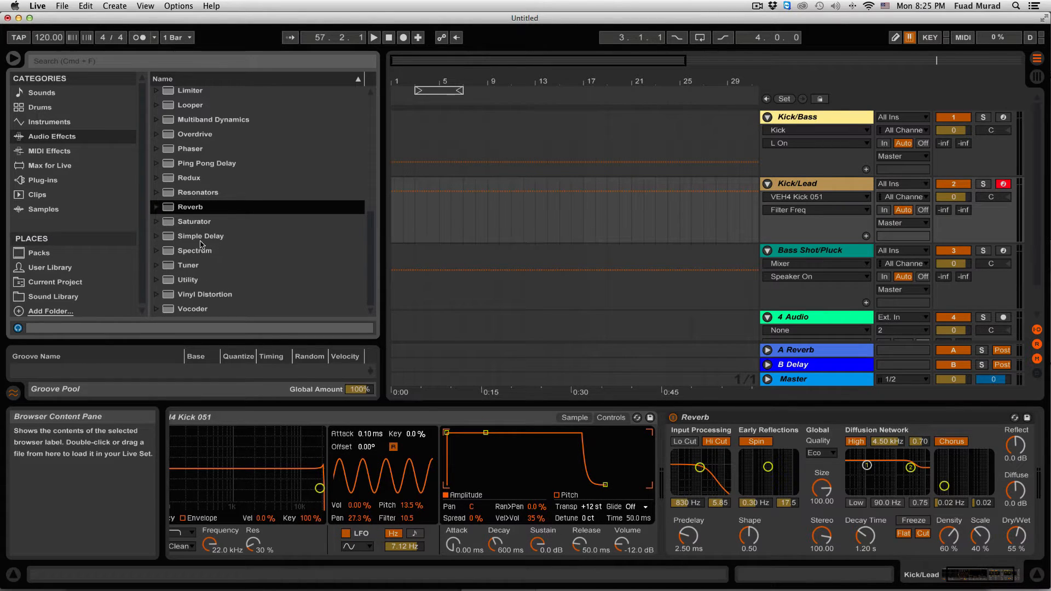
{"action": "double_click", "coordinate": [171, 164]}
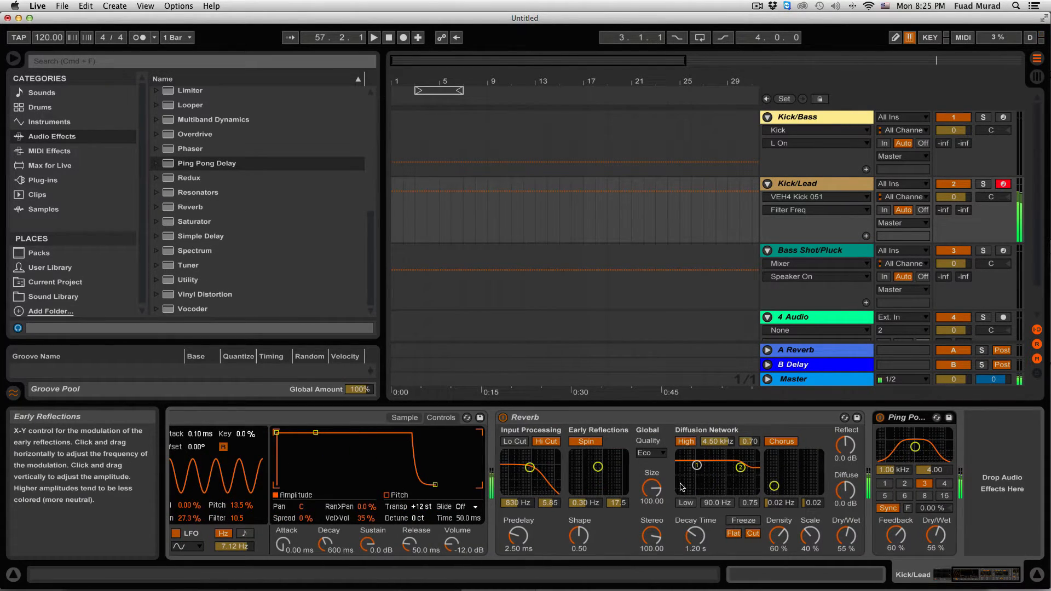
{"action": "left_click_drag", "start_coordinate": [934, 539], "coordinate": [896, 548]}
{"action": "left_click", "coordinate": [904, 484]}
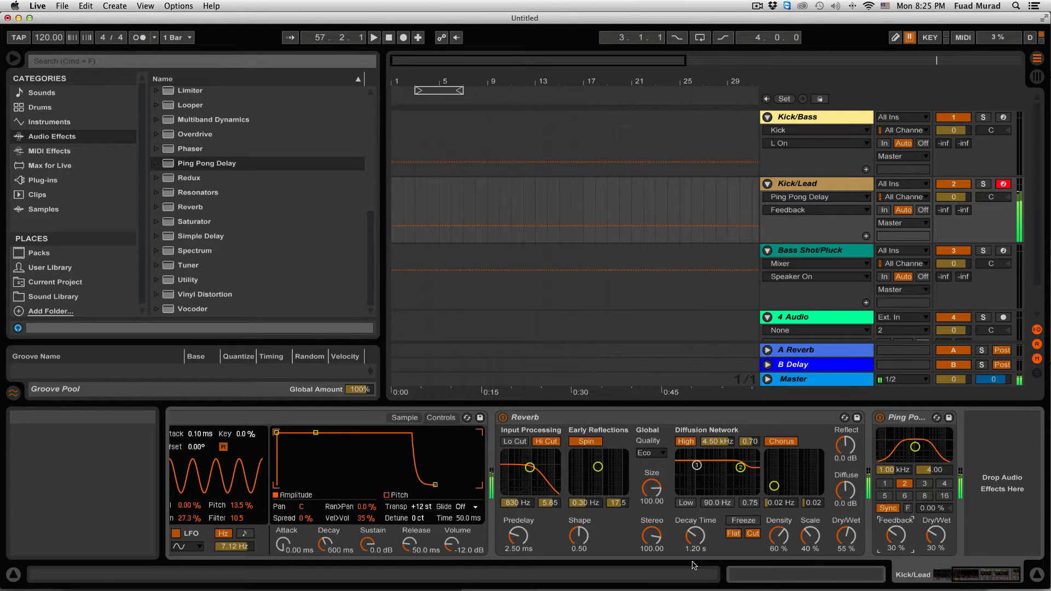
- Set the VEH4 Kick 051 transposition to +24 st
{"action": "left_click", "coordinate": [428, 508]}
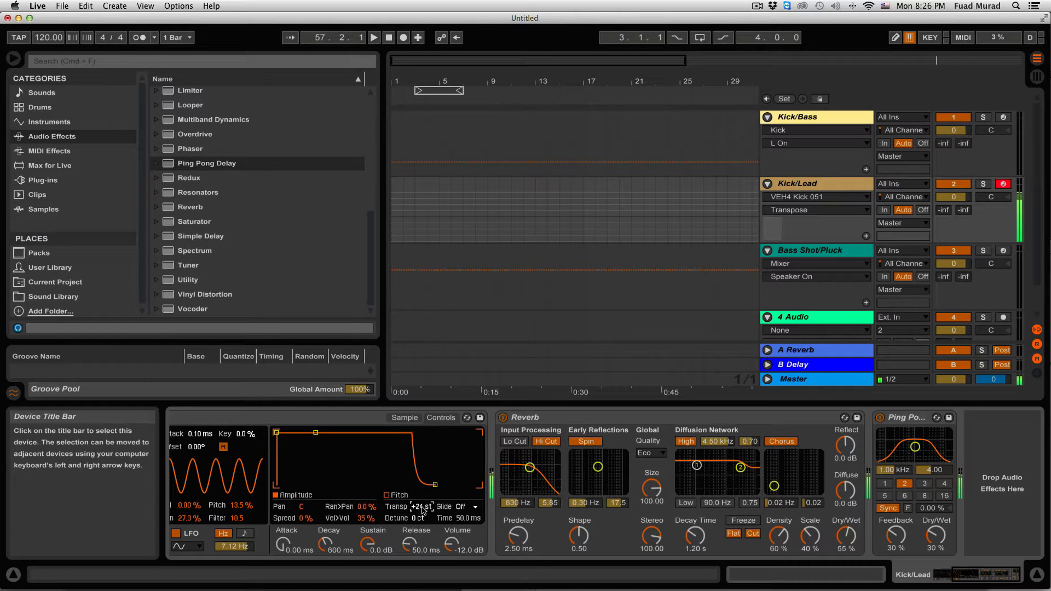
- Turn off the LFO in the VEH4 Kick 051 instrument on the Kick/Lead track
{"action": "scroll", "coordinate": [438, 509], "scroll_direction": "left", "scroll_amount": 3}
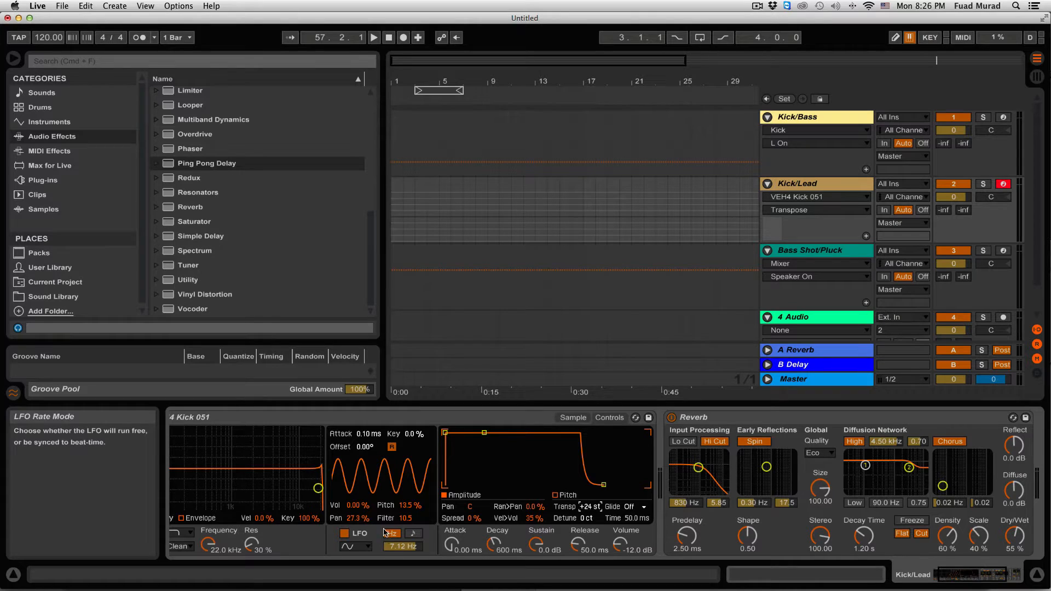
{"action": "left_click", "coordinate": [344, 533]}
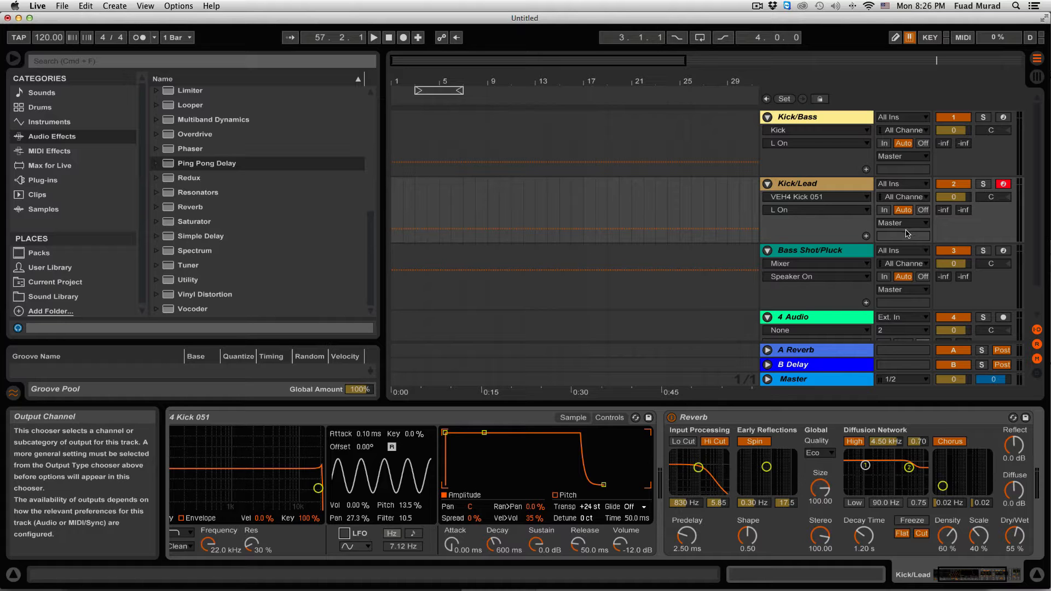
{"action": "left_click", "coordinate": [845, 187]}
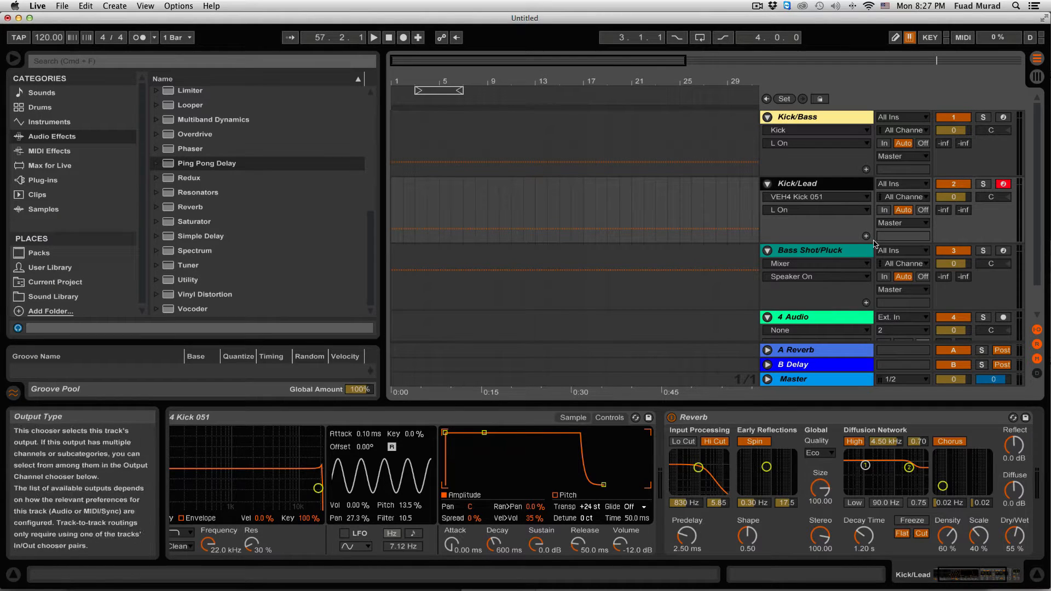
- Enable looping for Bass Shot on the Bass Shot/Pluck track and shorten the sample to a tiny section at its start
{"action": "left_click", "coordinate": [847, 253]}
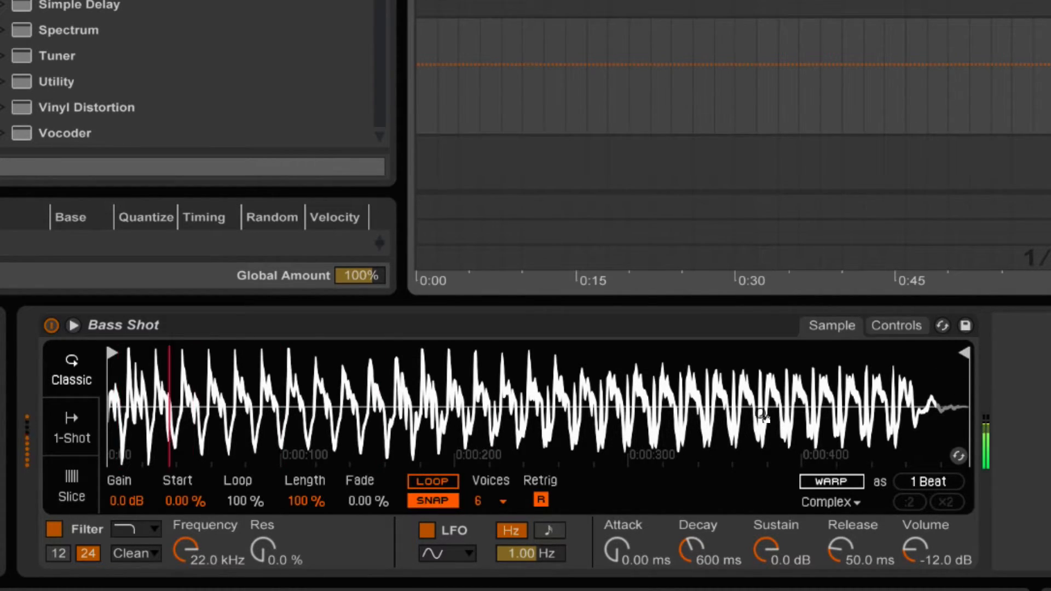
{"action": "left_click", "coordinate": [450, 481]}
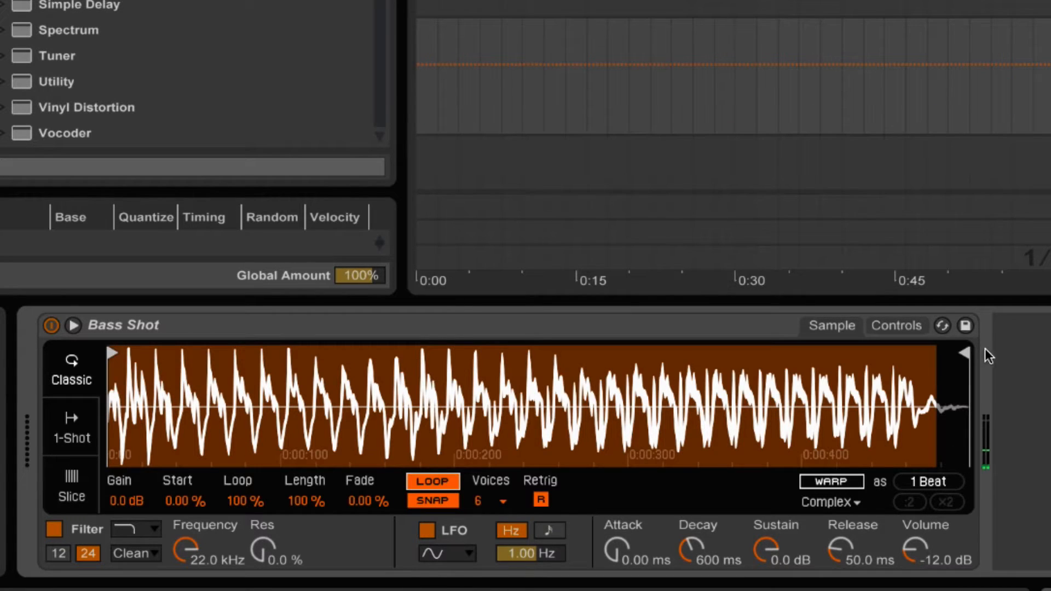
{"action": "mouse_move", "coordinate": [963, 352]}
{"action": "left_mouse_down"}
{"action": "mouse_move", "coordinate": [559, 355]}
{"action": "mouse_move", "coordinate": [261, 379]}
{"action": "mouse_move", "coordinate": [364, 361]}
{"action": "mouse_move", "coordinate": [966, 356]}
{"action": "mouse_move", "coordinate": [353, 366]}
{"action": "mouse_move", "coordinate": [192, 347]}
{"action": "mouse_move", "coordinate": [145, 352]}
{"action": "mouse_move", "coordinate": [151, 358]}
{"action": "left_mouse_up"}
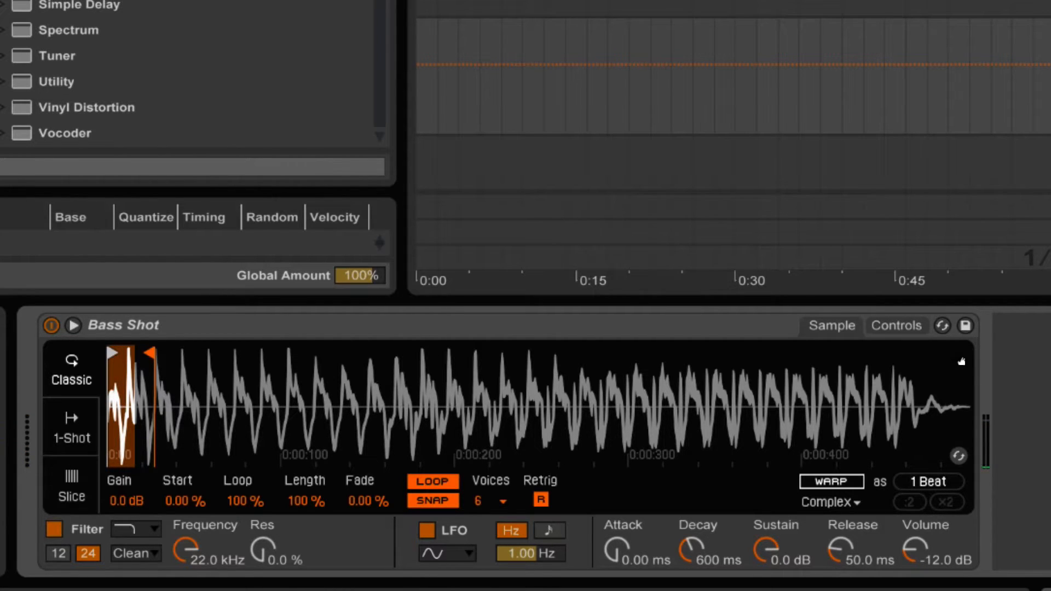
- Set the Bass Shot transposition to +24 st
{"action": "left_click", "coordinate": [904, 328]}
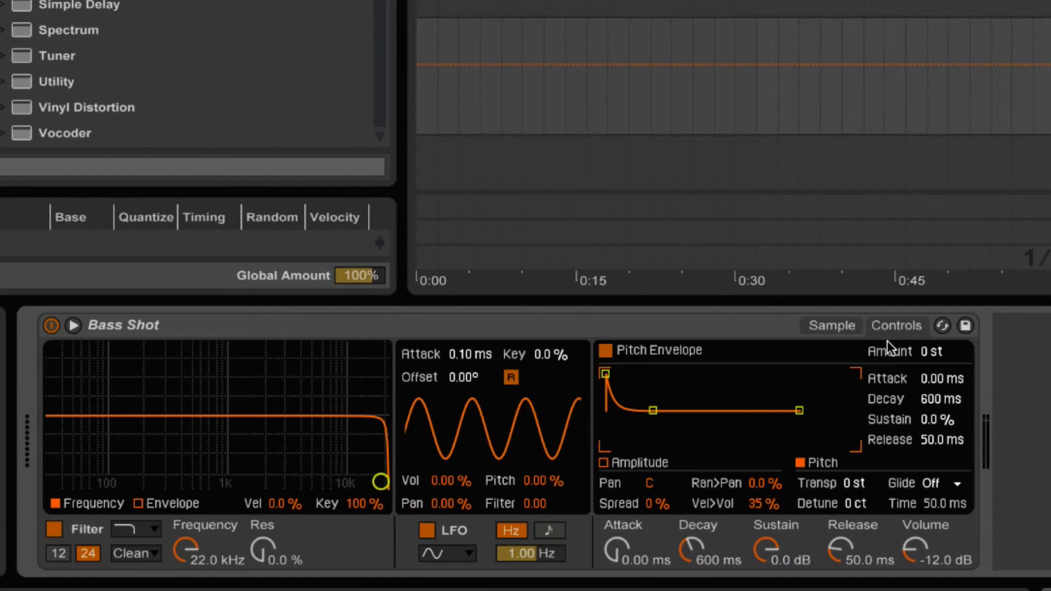
{"action": "left_click", "coordinate": [858, 485]}
{"action": "left_click_drag", "start_coordinate": [857, 485], "coordinate": [857, 467]}
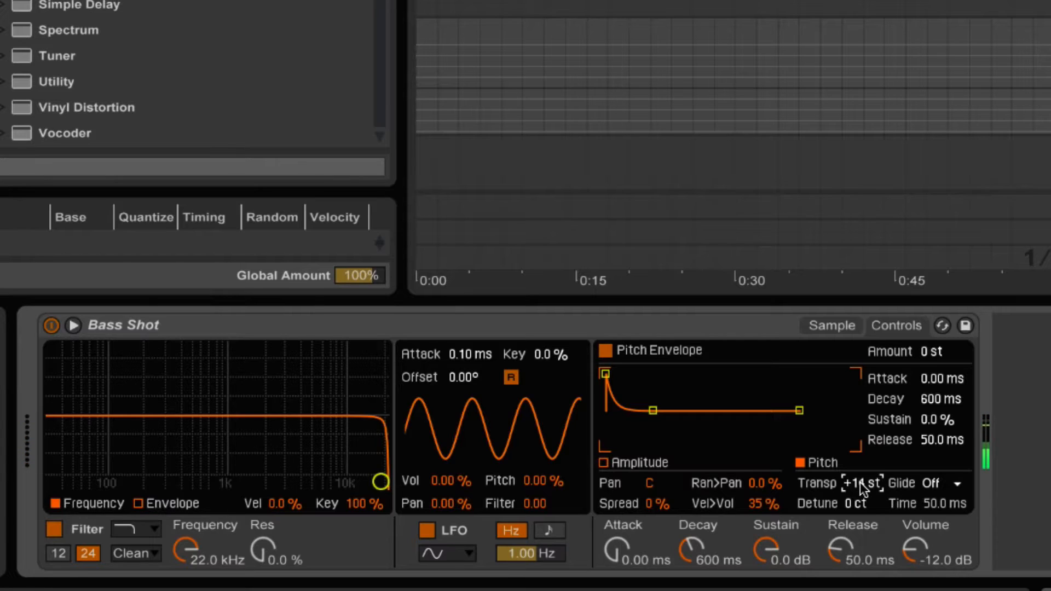
{"action": "left_click_drag", "start_coordinate": [860, 482], "coordinate": [860, 473]}
- Set the Bass Shot filter resonance to 30 % and its frequency to 1.06 kHz
{"action": "left_click_drag", "start_coordinate": [262, 539], "coordinate": [262, 514]}
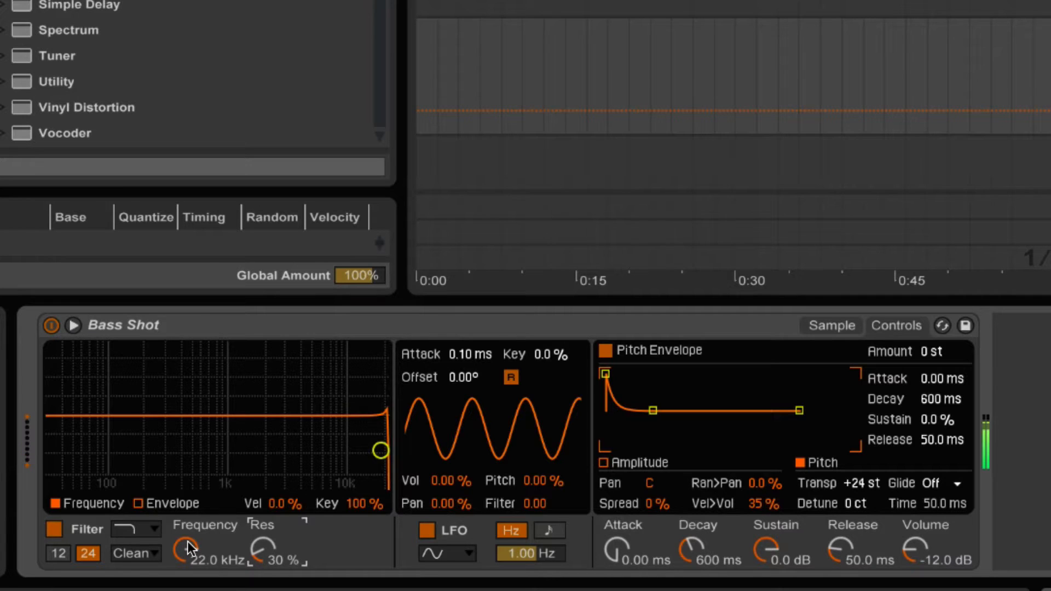
{"action": "left_click_drag", "start_coordinate": [187, 543], "coordinate": [187, 568]}
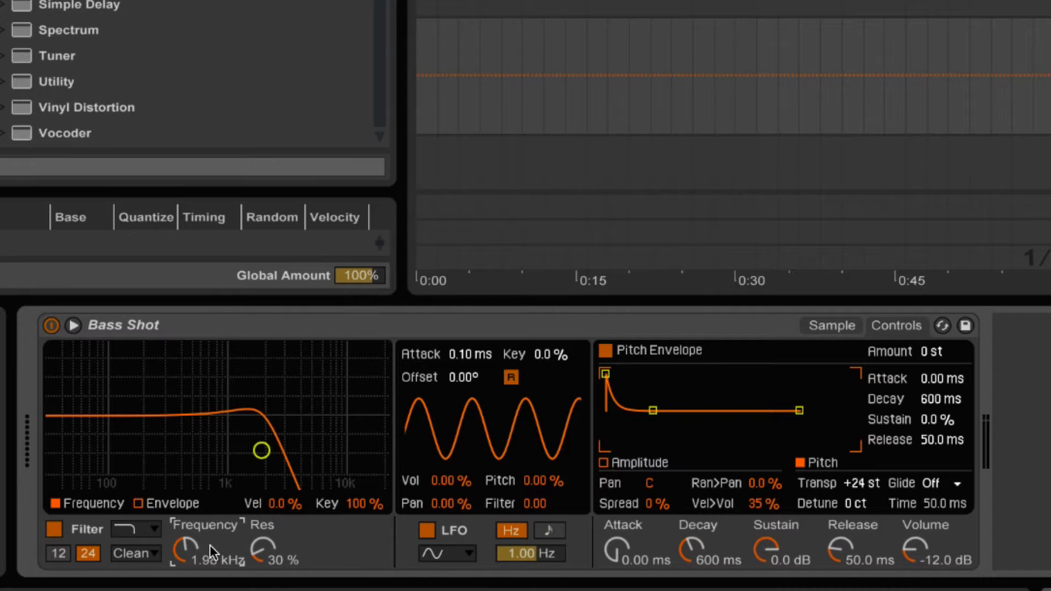
{"action": "left_click_drag", "start_coordinate": [198, 534], "coordinate": [186, 554]}
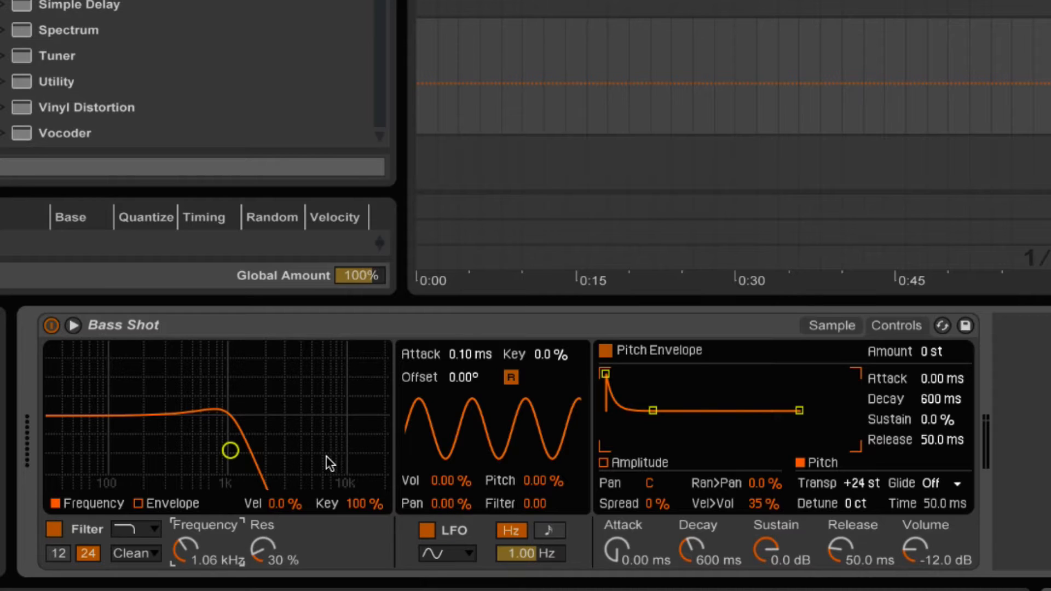
- Turn off Bass Shot's LFO and shape its amplitude envelope with -inf dB sustain and 762 ms decay
{"action": "left_click", "coordinate": [429, 530]}
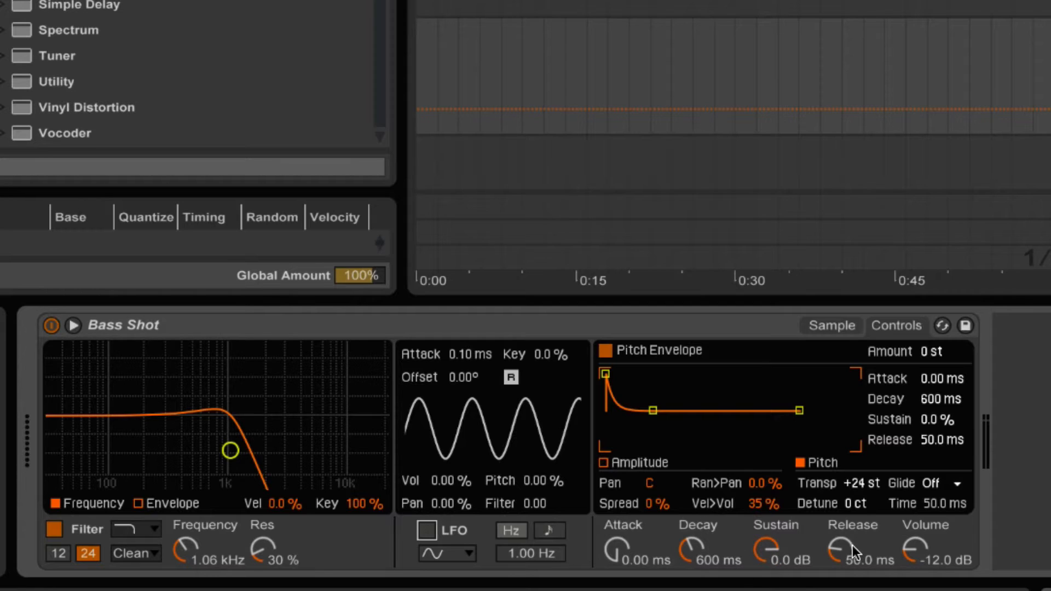
{"action": "left_click_drag", "start_coordinate": [765, 544], "coordinate": [765, 590]}
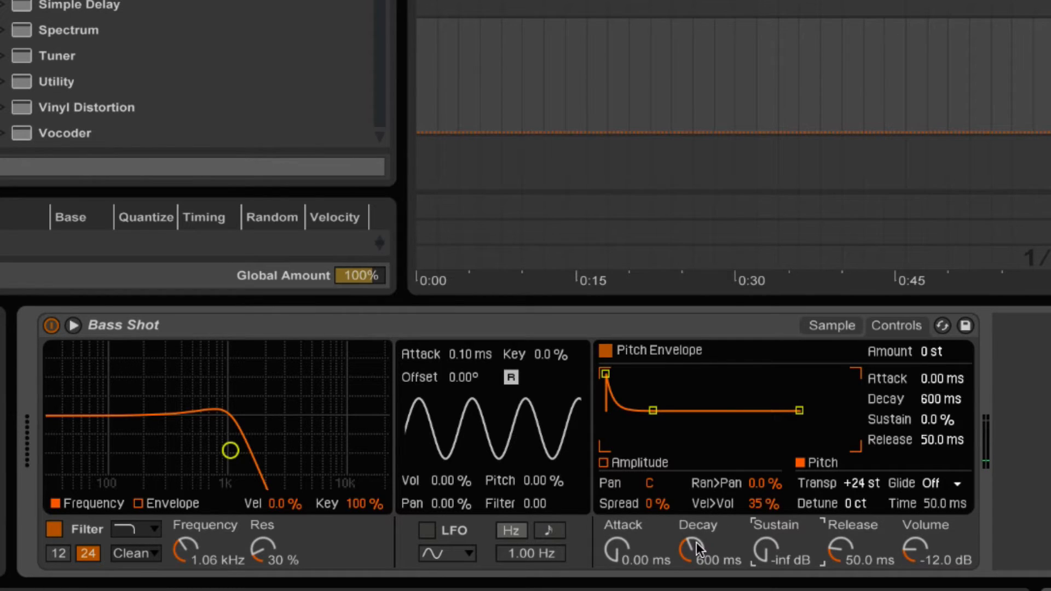
{"action": "mouse_move", "coordinate": [696, 542]}
{"action": "left_mouse_down"}
{"action": "mouse_move", "coordinate": [697, 518]}
{"action": "mouse_move", "coordinate": [697, 547]}
{"action": "left_mouse_up"}
- Set Bass Shot's filter envelope amount to 72 and its decay to 31.1 ms
{"action": "left_click", "coordinate": [155, 502]}
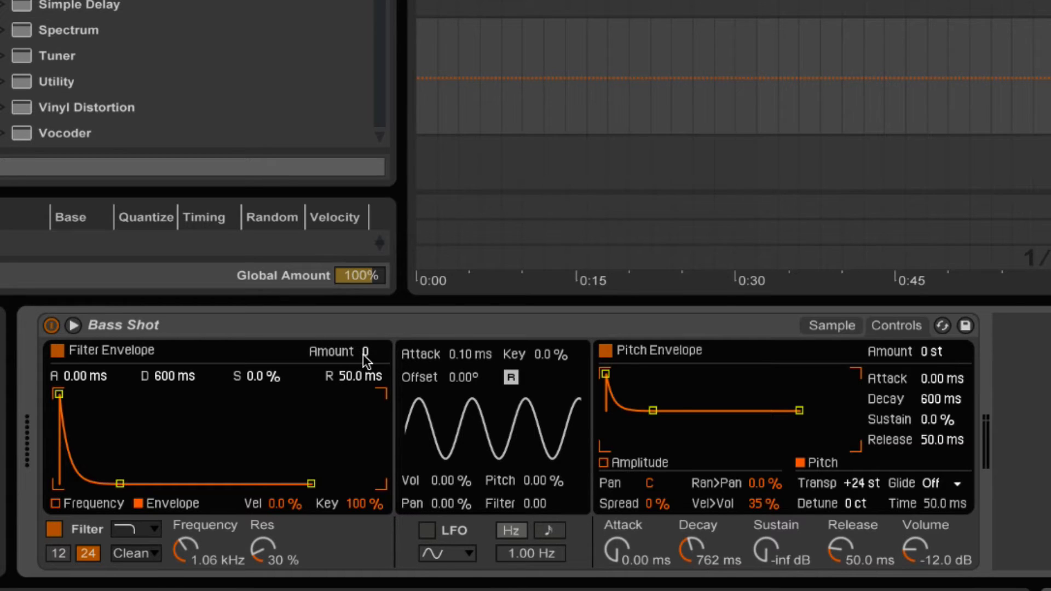
{"action": "left_click_drag", "start_coordinate": [357, 353], "coordinate": [358, 306]}
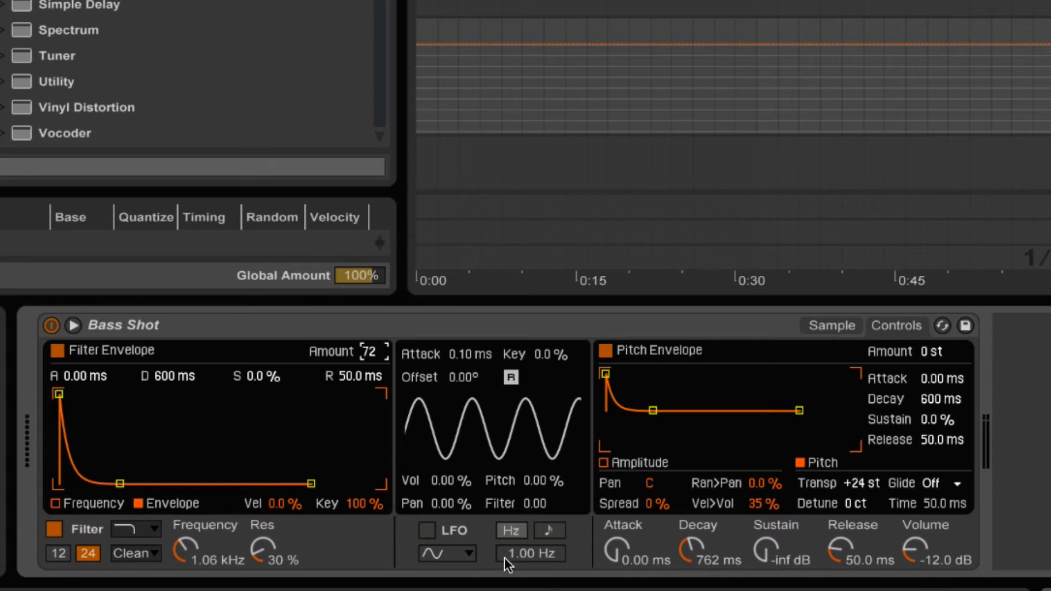
{"action": "left_click_drag", "start_coordinate": [183, 376], "coordinate": [184, 410]}
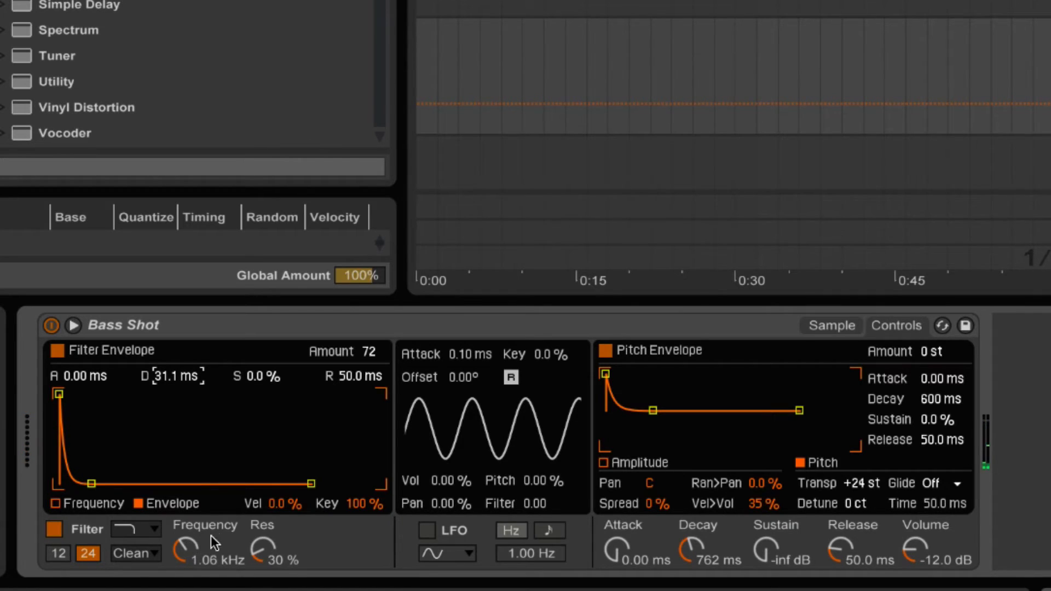
- Try Bass Shot filter frequencies of 22.0 kHz and 351 Hz with amplitude sustain at 0.0 dB, and restore the sustain to -inf dB
{"action": "left_click_drag", "start_coordinate": [202, 520], "coordinate": [195, 557]}
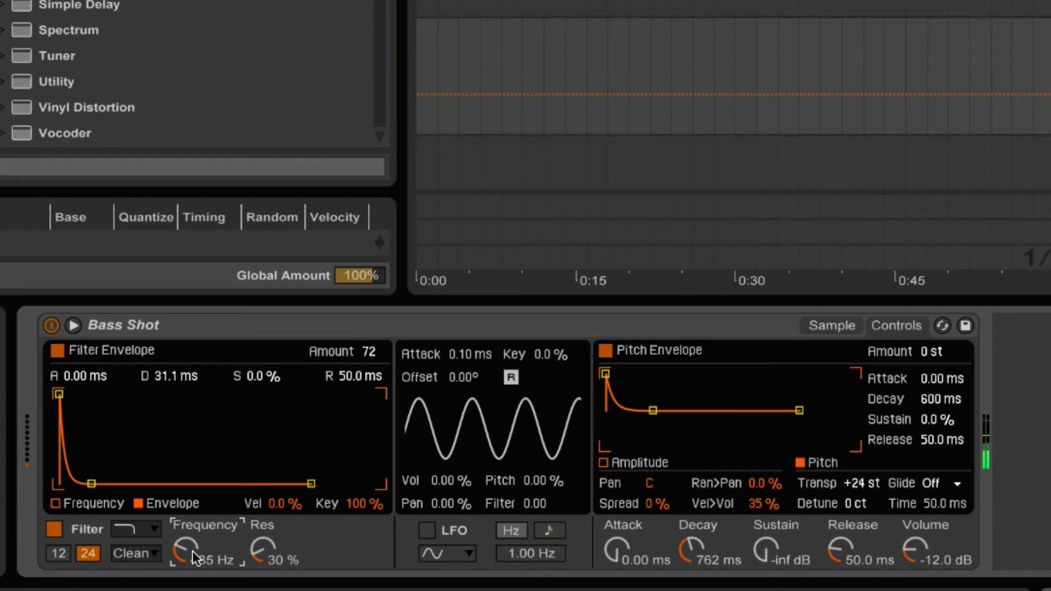
{"action": "left_click_drag", "start_coordinate": [192, 551], "coordinate": [192, 471]}
{"action": "left_click_drag", "start_coordinate": [767, 547], "coordinate": [767, 493]}
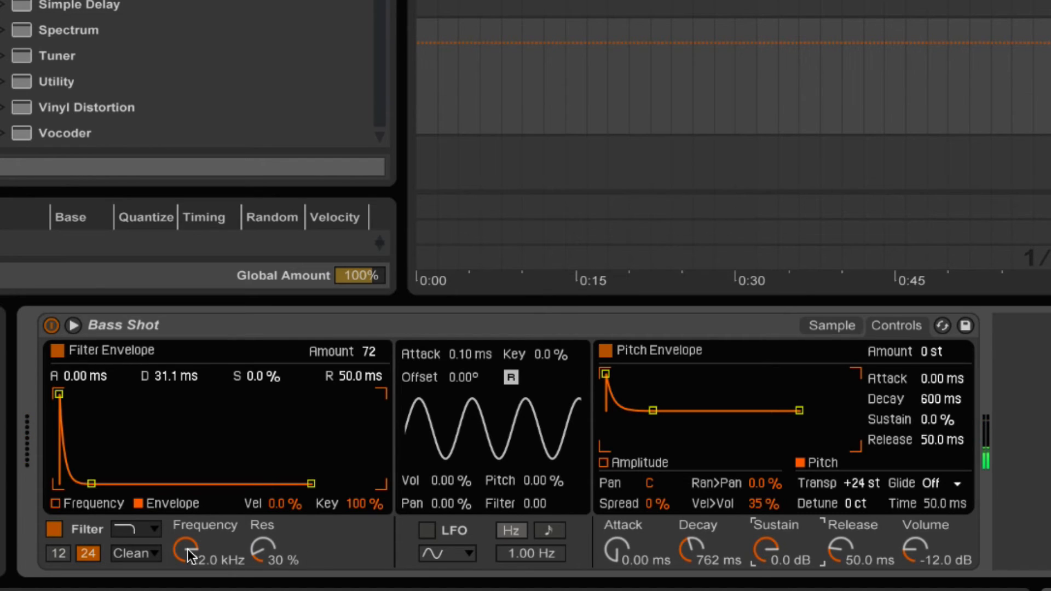
{"action": "mouse_move", "coordinate": [187, 550]}
{"action": "left_mouse_down"}
{"action": "mouse_move", "coordinate": [187, 589]}
{"action": "mouse_move", "coordinate": [188, 550]}
{"action": "left_mouse_up"}
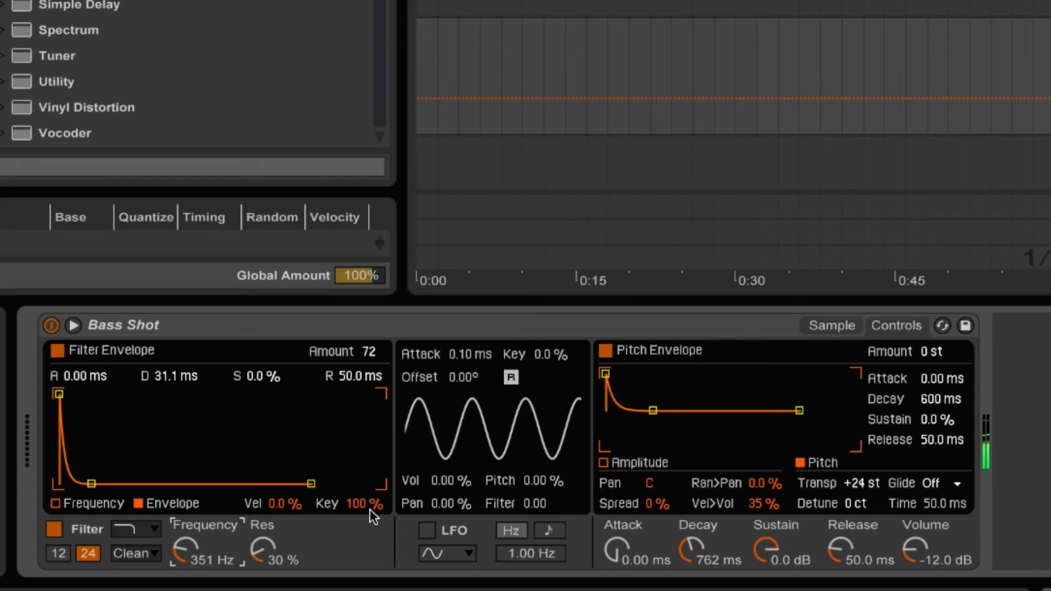
{"action": "left_click_drag", "start_coordinate": [780, 530], "coordinate": [780, 569]}
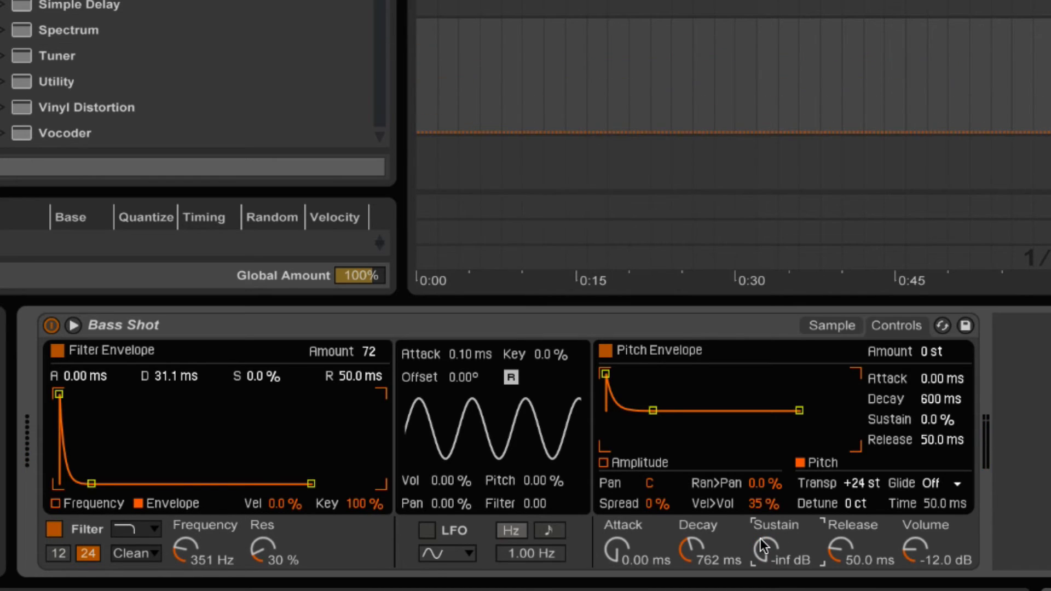
- Set the Bass Shot filter frequency to 1.00 kHz
{"action": "left_click_drag", "start_coordinate": [208, 517], "coordinate": [208, 481]}
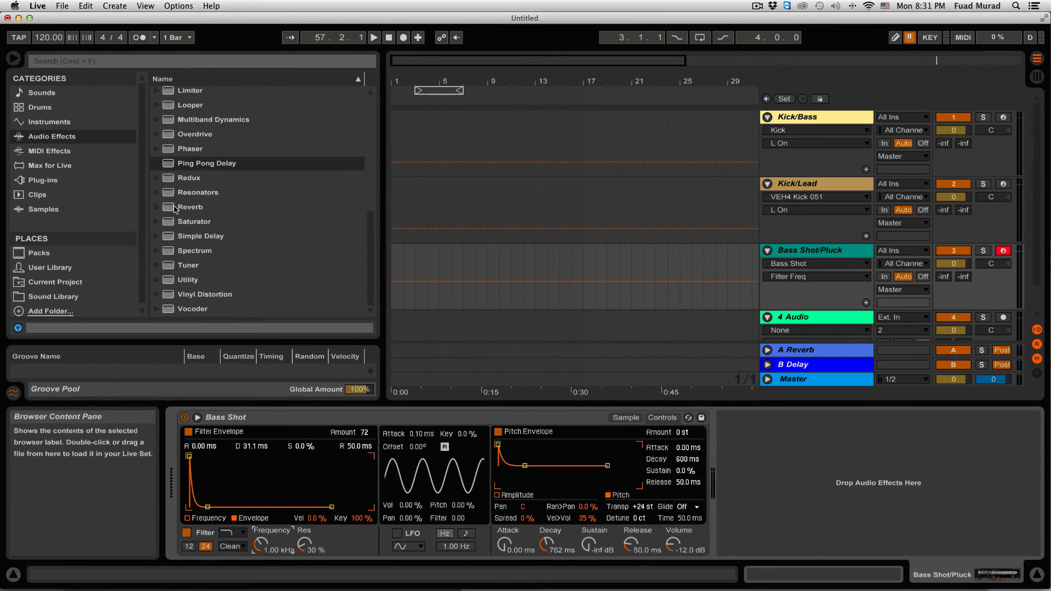
- Add Reverb and Ping Pong Delay to the Bass Shot/Pluck track, and switch the Ping Pong Delay off
{"action": "left_click", "coordinate": [67, 32]}
{"action": "double_click", "coordinate": [168, 207]}
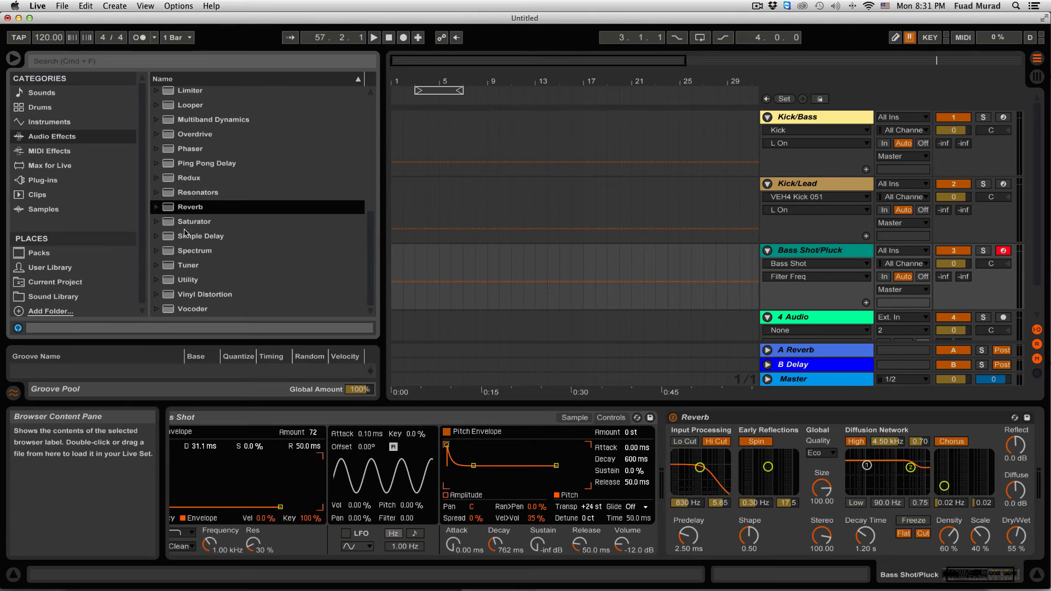
{"action": "double_click", "coordinate": [168, 164]}
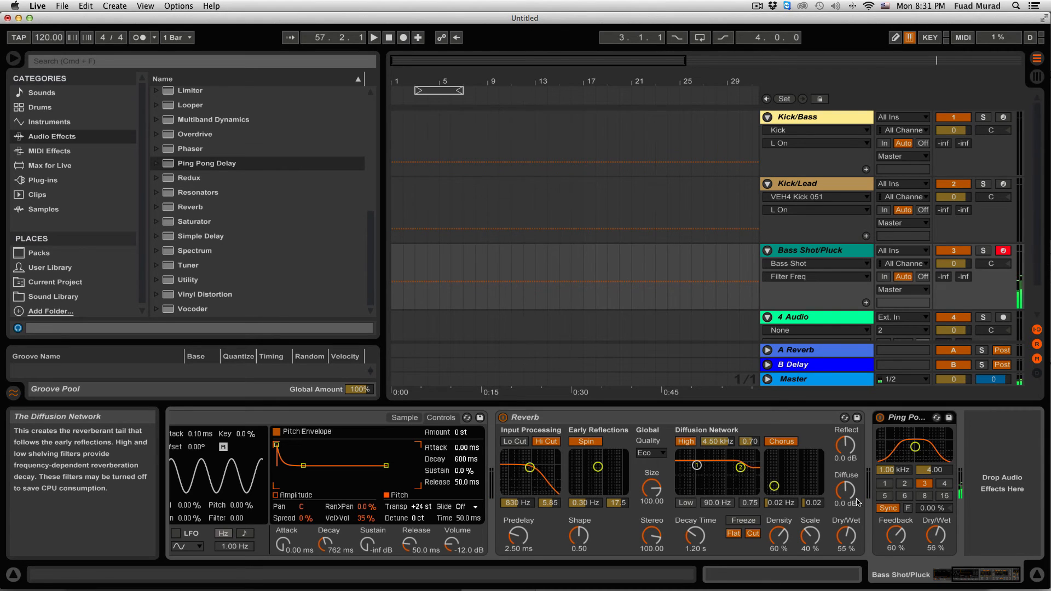
{"action": "left_click", "coordinate": [879, 418]}
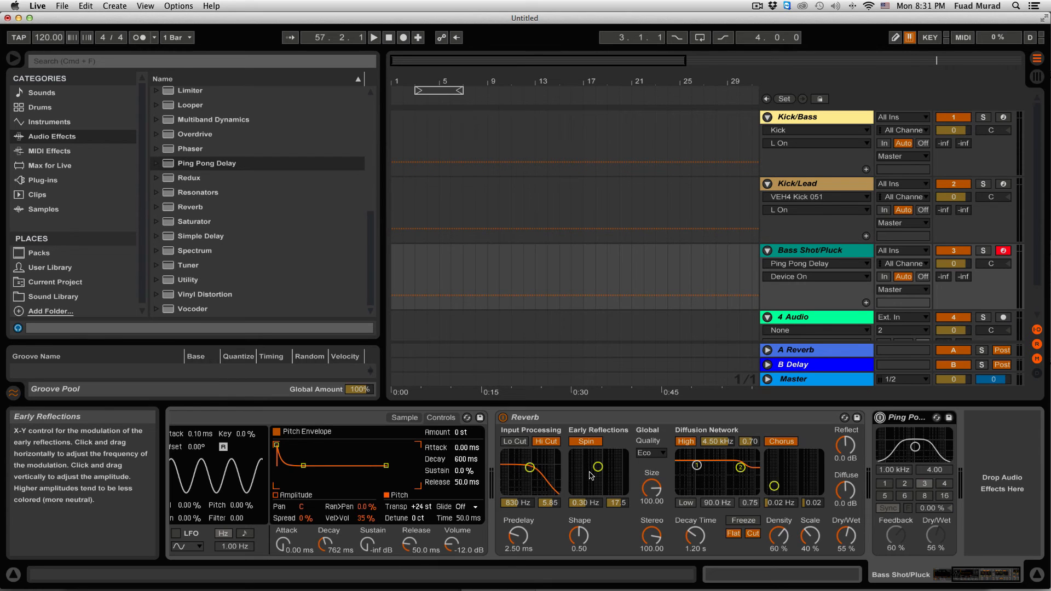
{"action": "scroll", "coordinate": [591, 475], "scroll_direction": "left", "scroll_amount": 5}
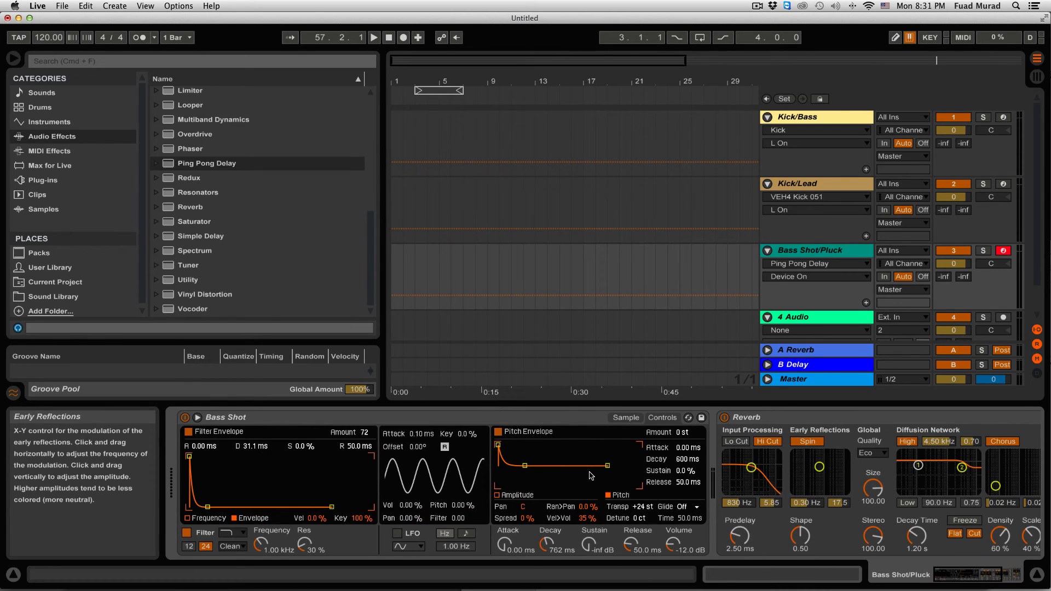